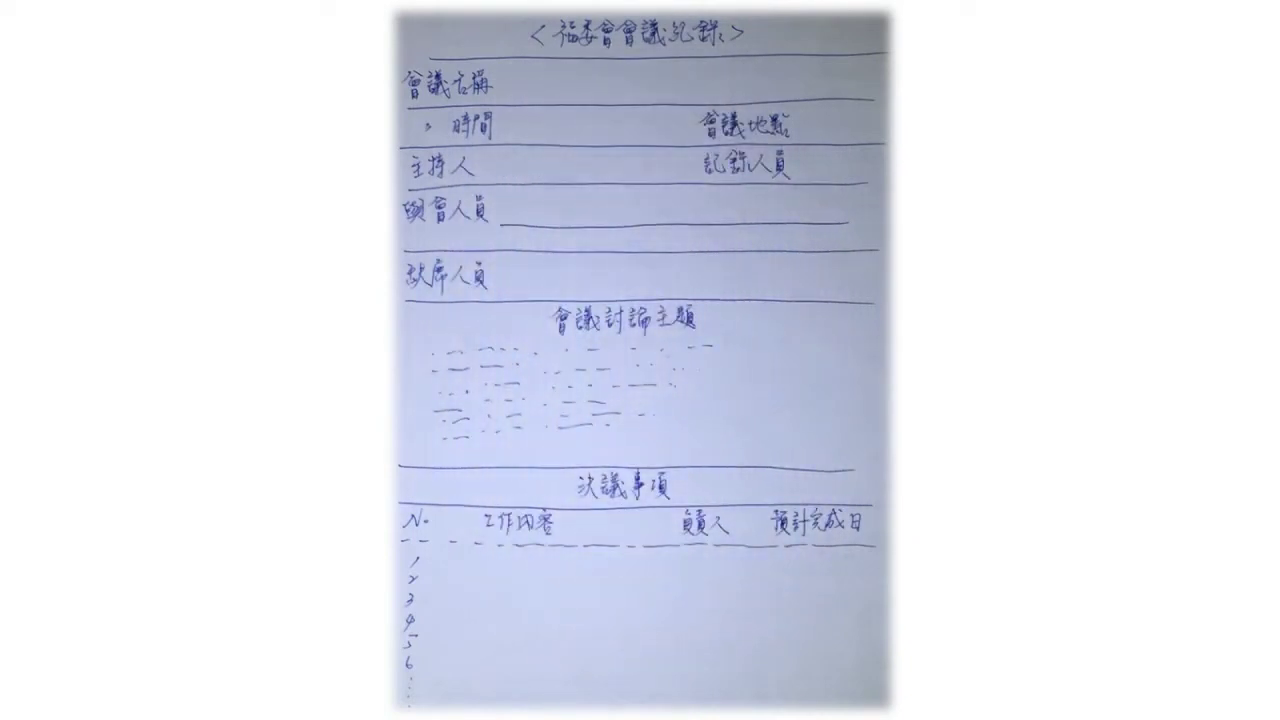
Step: Enter the title 福委會會議記錄 in A1 and the label 會議名稱 in A2
{"action": "type", "text": "ㄨㄟ3ㄏㄨㄟ4ㄏㄨㄟ4ㄧˋㄐㄧ4ㄌㄨ4"}
{"action": "key", "text": "Return"}
{"action": "key", "text": "Return"}
{"action": "type", "text": "ㄏㄨㄟ4ㄧ4ㄇㄧㄥ6ㄔㄥ"}
{"action": "key", "text": "space"}
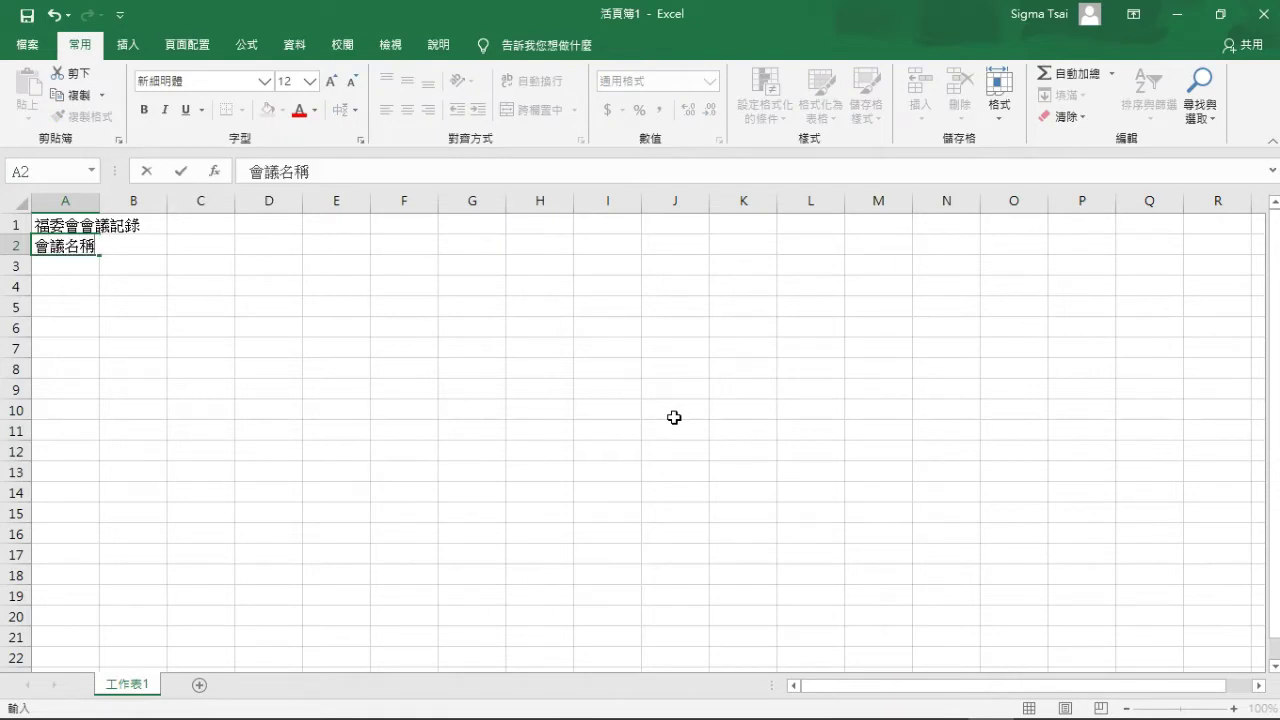
{"action": "key", "text": "Return"}
{"action": "key", "text": "Return"}
Step: Add labels 會議時間, 會議地點, 記錄人員, 主持人, 與會人員 and 缺席人員 in their cells
{"action": "type", "text": "ㄏㄨㄟ4ㄧ4ㄕ6ㄐㄧㄢ"}
{"action": "key", "text": "Return"}
{"action": "key", "text": "Tab"}
{"action": "key", "text": "Tab"}
{"action": "key", "text": "Tab"}
{"action": "key", "text": "Tab"}
{"action": "type", "text": "ㄏㄨㄟ4ㄧ4ㄉㄧ4ㄉㄧㄢ3"}
{"action": "key", "text": "Return"}
{"action": "key", "text": "Return"}
{"action": "type", "text": "ㄐㄧ4ㄌㄨ4ㄖㄣ2ㄩㄢ2"}
{"action": "key", "text": "Return"}
{"action": "key", "text": "Return"}
{"action": "type", "text": "ㄓㄨ3ㄔ2ㄖㄣ2"}
{"action": "key", "text": "Return"}
{"action": "key", "text": "Return"}
{"action": "type", "text": "ㄩ3ㄏㄨㄟ4ㄖㄣ2ㄩㄢ2"}
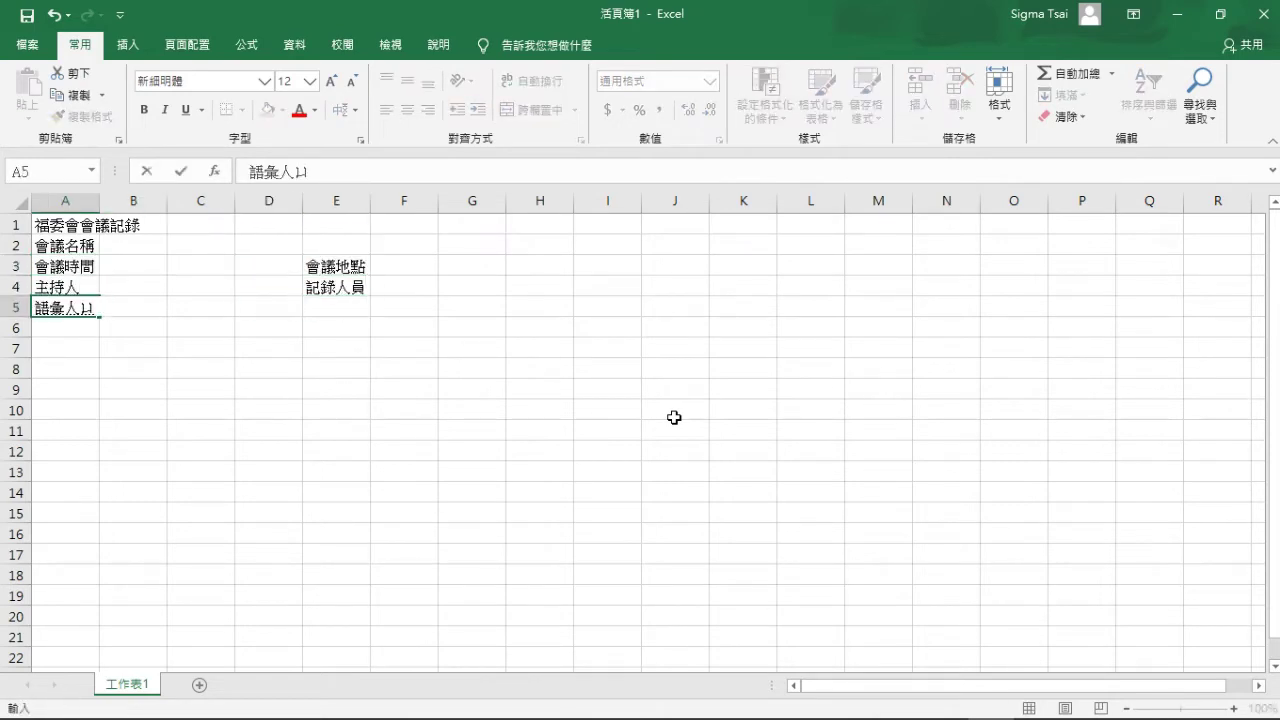
{"action": "key", "text": "Return"}
{"action": "key", "text": "Return"}
{"action": "key", "text": "Return"}
{"action": "type", "text": "ㄑㄩㄝㄒㄧ2ㄖㄣ2ㄩㄢ2"}
{"action": "key", "text": "Return"}
{"action": "key", "text": "Return"}
Step: Enter the section labels 會議討論主題 in A8 and 決議事項 in A17
{"action": "type", "text": "ㄏㄨㄟ4ㄧ4ㄊㄠ3ㄌㄨㄣ4ㄓㄨ3ㄊㄧ2"}
{"action": "key", "text": "Return"}
{"action": "key", "text": "Return"}
{"action": "key", "text": "Return"}
{"action": "key", "text": "Return"}
{"action": "key", "text": "Return"}
{"action": "key", "text": "Return"}
{"action": "type", "text": "ㄐㄩㄝ2ㄧ4ㄕ4ㄒㄧㄤ4"}
Step: Enter row-18 headers No, 工作內容, 負責人 and 預計完成日 in A18, B18, E18, F18
{"action": "key", "text": "Return"}
{"action": "key", "text": "Return"}
{"action": "type", "text": "No"}
{"action": "key", "text": "Tab"}
{"action": "type", "text": "ㄍㄨㄥ ㄗㄨㄛ4ㄋㄟ4ㄖㄨㄥ2"}
{"action": "key", "text": "Tab"}
{"action": "key", "text": "Tab"}
{"action": "key", "text": "Tab"}
{"action": "key", "text": "shift+Tab"}
{"action": "type", "text": "ㄈㄨ4ㄗㄜ2ㄖㄣ2"}
{"action": "key", "text": "Return"}
{"action": "key", "text": "Tab"}
{"action": "type", "text": "ㄩ4ㄐㄧ4ㄨㄢ2ㄔㄥ2ㄖ4"}
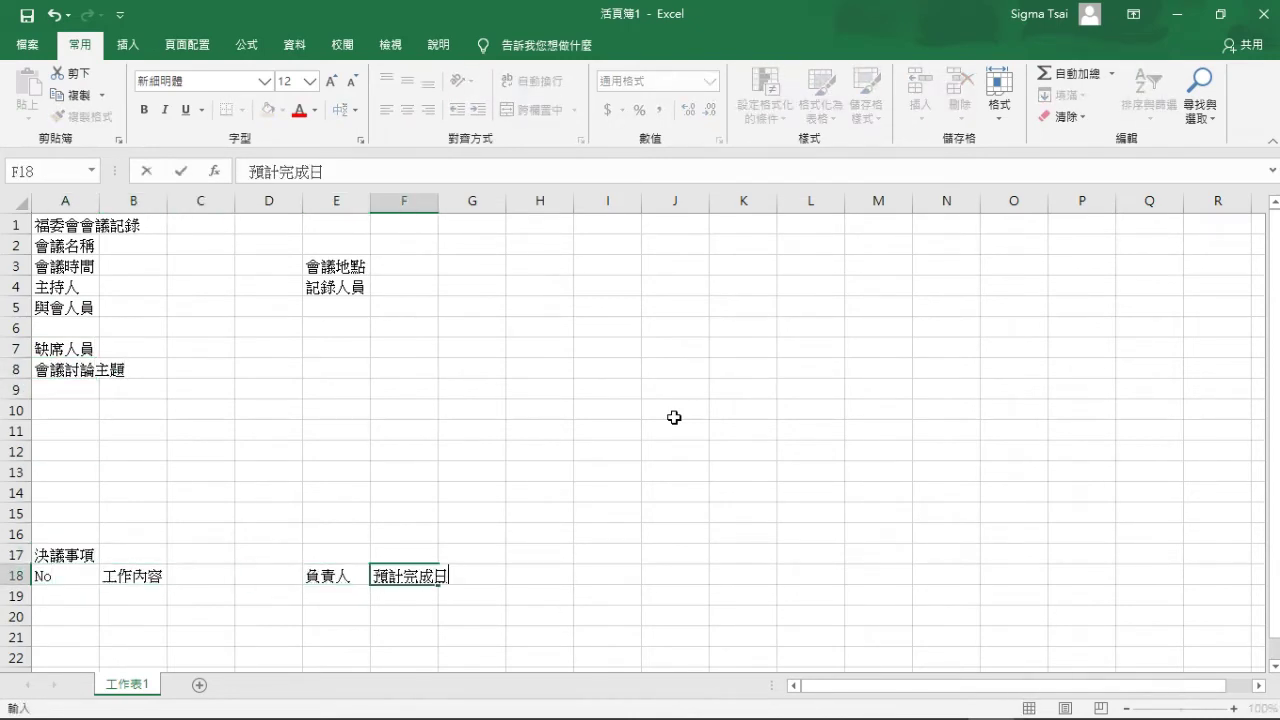
{"action": "key", "text": "Return"}
{"action": "key", "text": "Return"}
{"action": "scroll", "coordinate": [637, 415], "scroll_direction": "down", "scroll_amount": 4}
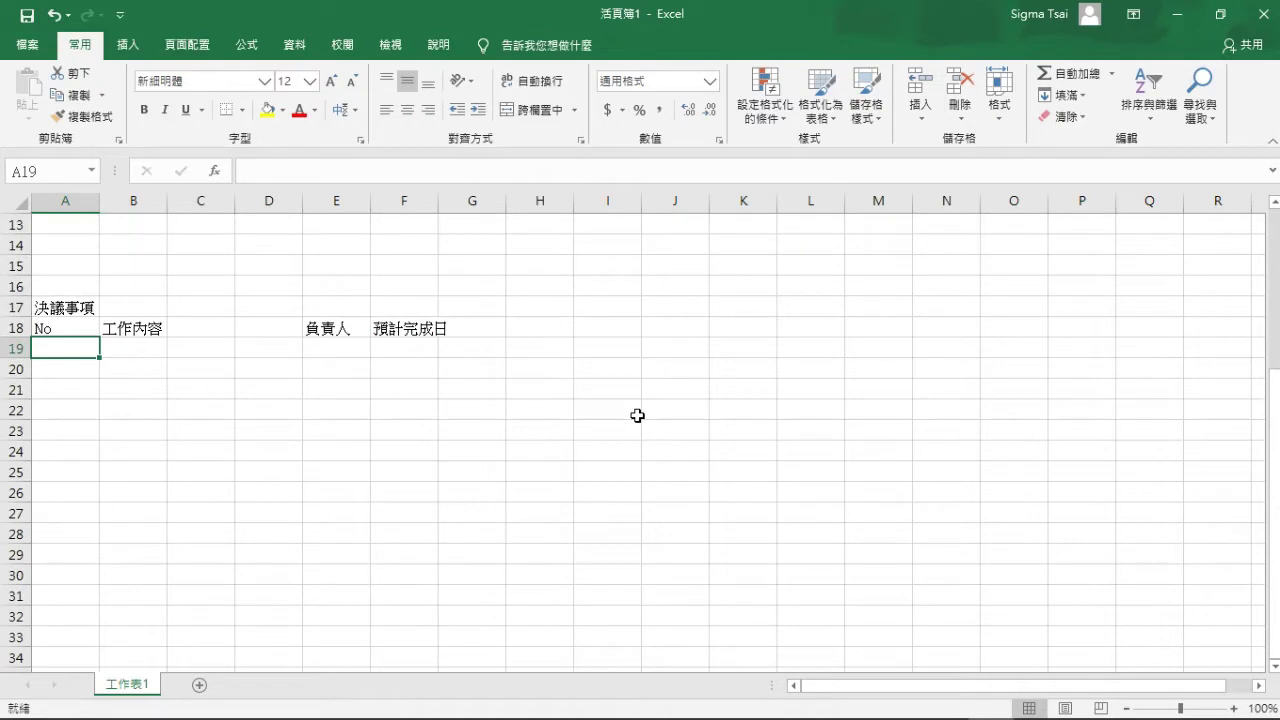
Step: Enter 1 in A19 and 2 in A20 to start the No series
{"action": "type", "text": "1"}
{"action": "key", "text": "Return"}
{"action": "type", "text": "2"}
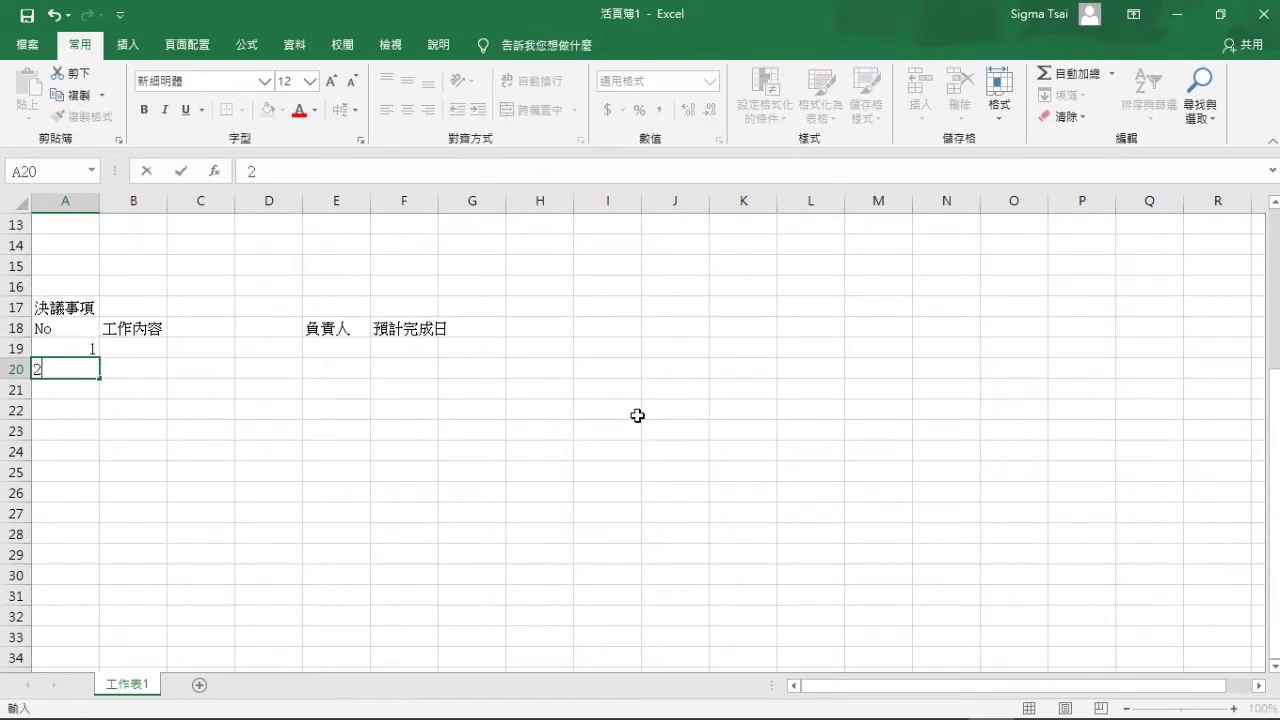
{"action": "key", "text": "Return"}
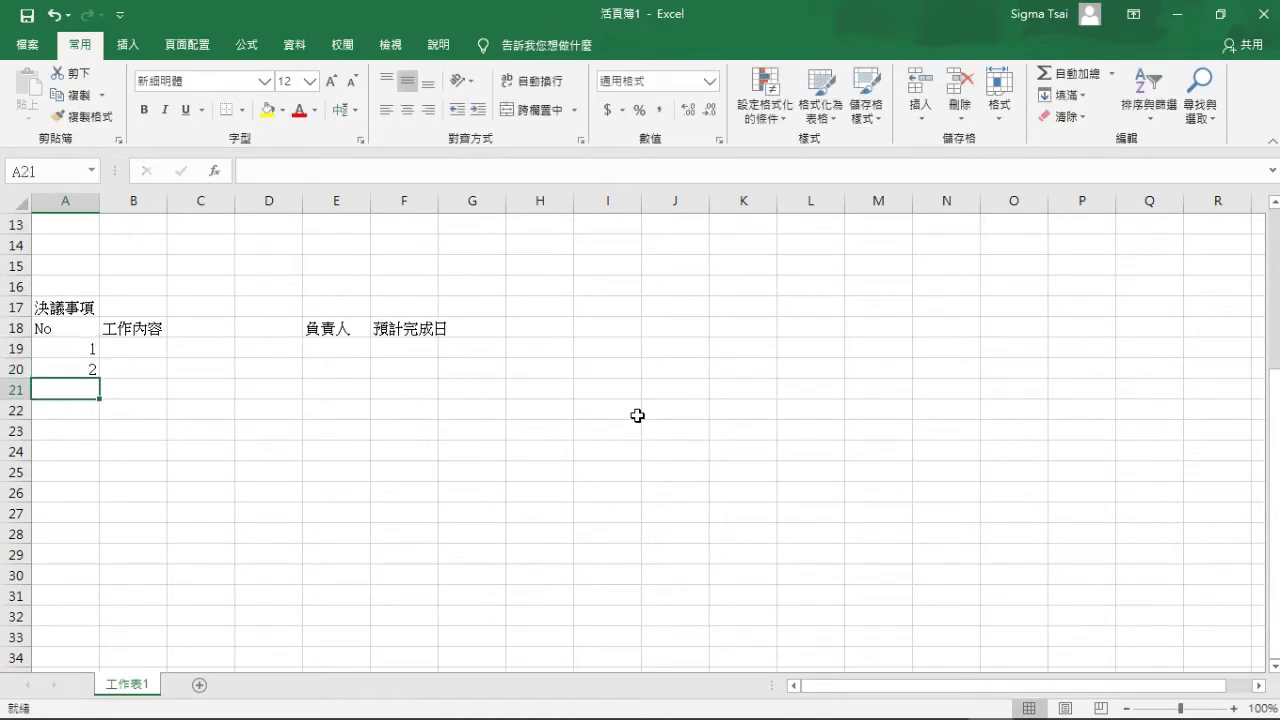
Step: Fill the 1, 2 series down the No column to 10 in A28
{"action": "left_click_drag", "start_coordinate": [82, 348], "coordinate": [80, 366]}
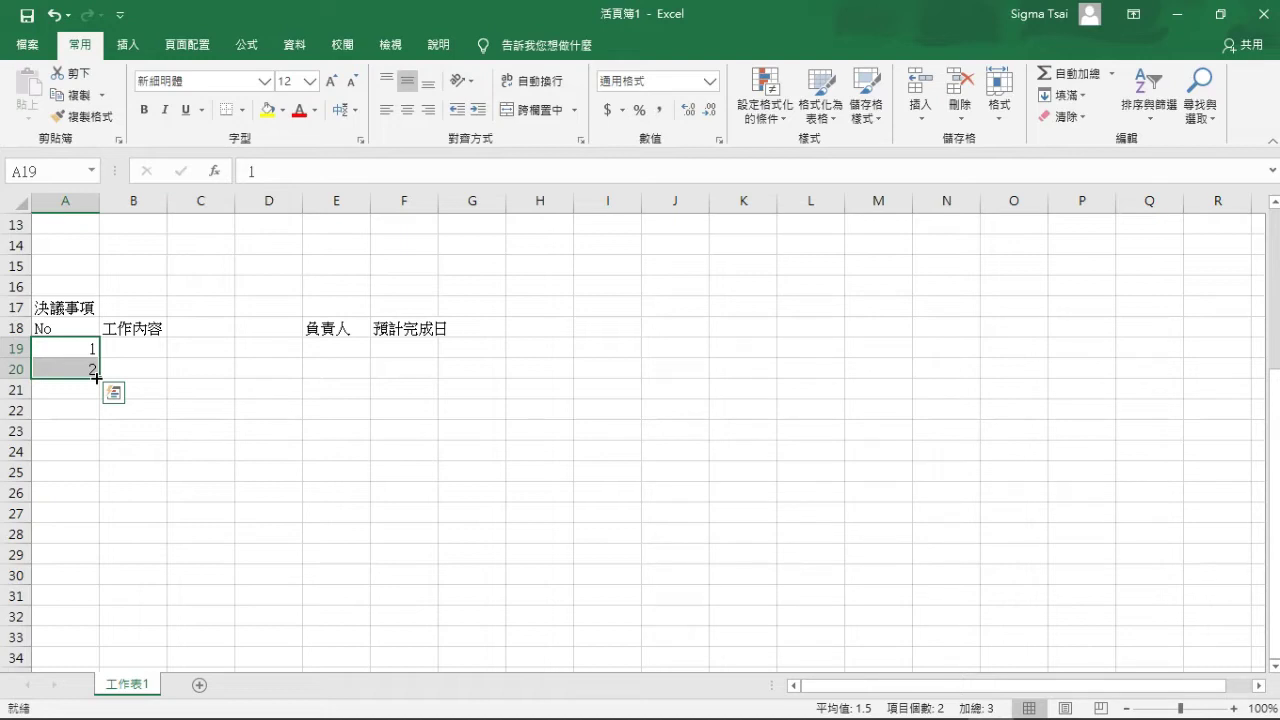
{"action": "key", "text": "super+plus"}
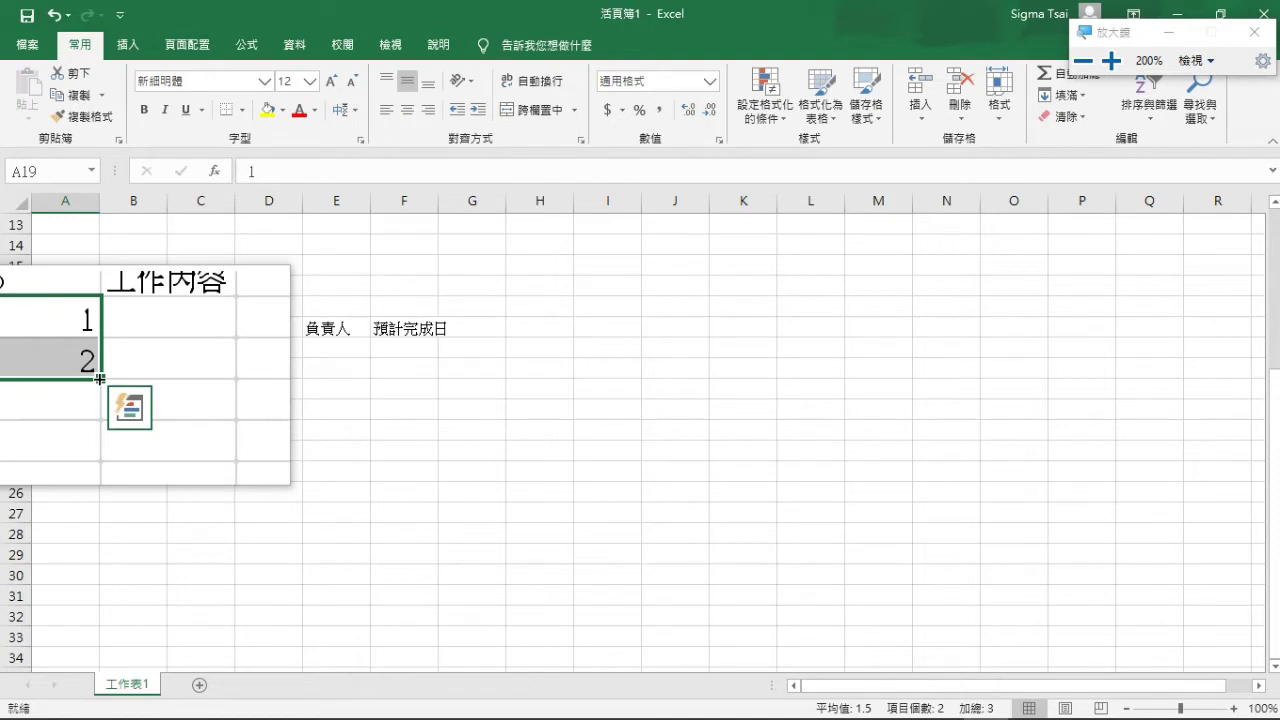
{"action": "key", "text": "super+Escape"}
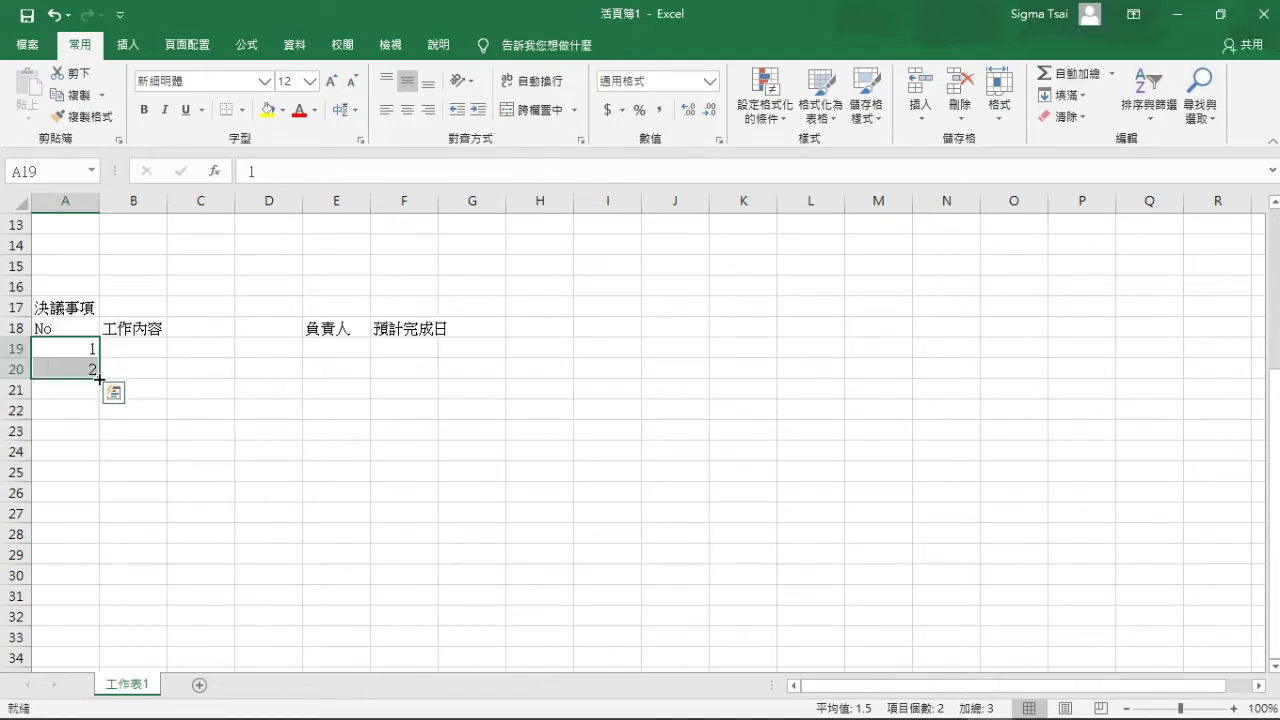
{"action": "left_click_drag", "start_coordinate": [100, 388], "coordinate": [97, 533]}
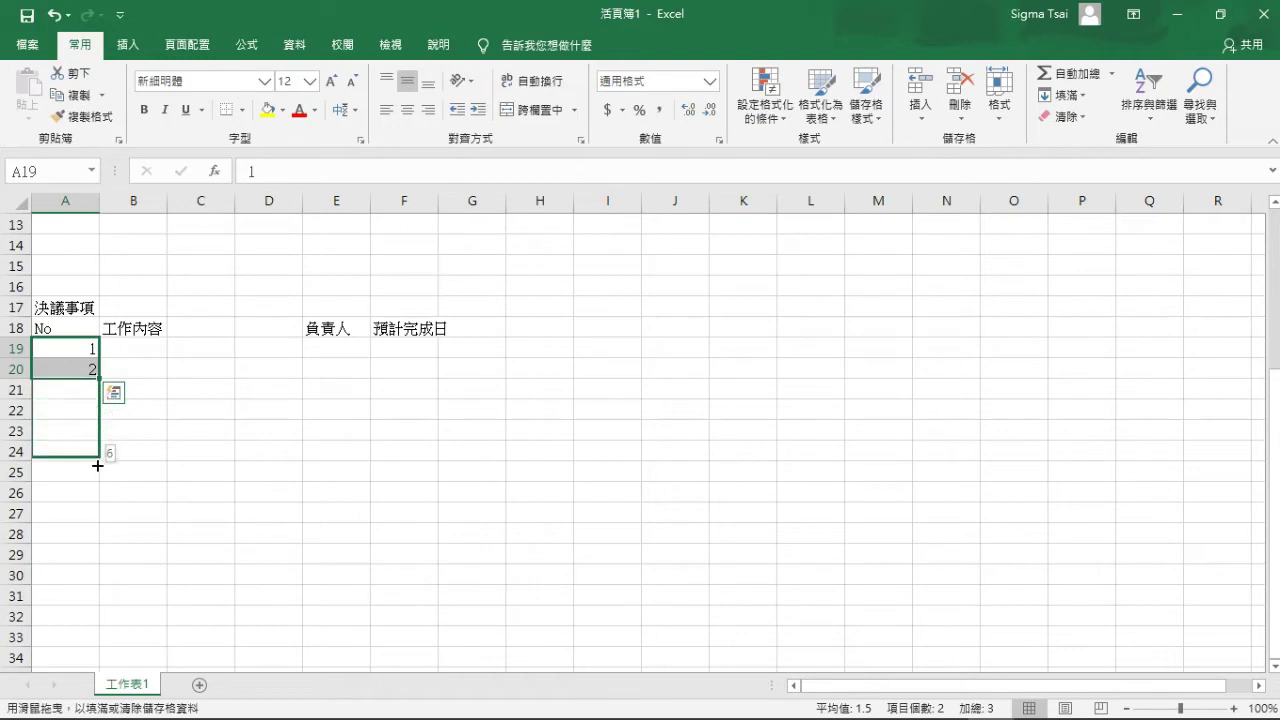
{"action": "left_click_drag", "start_coordinate": [97, 533], "coordinate": [98, 541]}
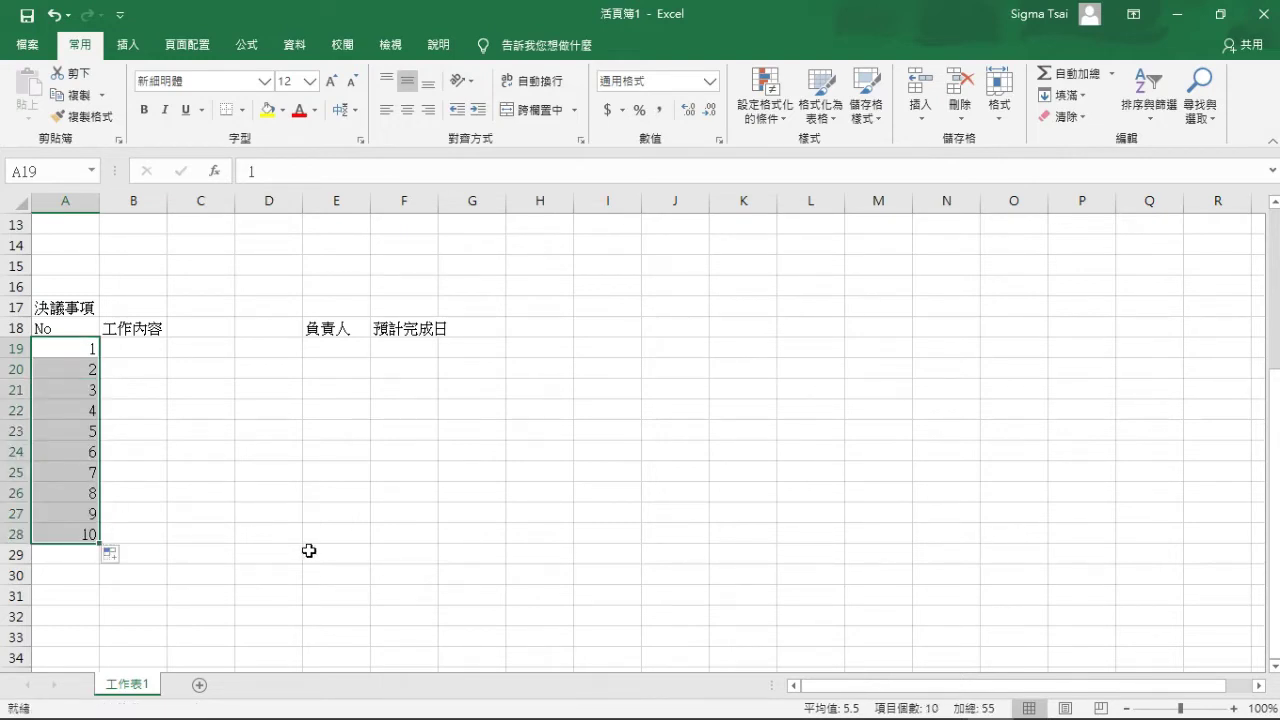
{"action": "left_click", "coordinate": [418, 532]}
Step: Apply All Borders to every cell of the form area A1:F28
{"action": "scroll", "coordinate": [418, 530], "scroll_direction": "up", "scroll_amount": 4}
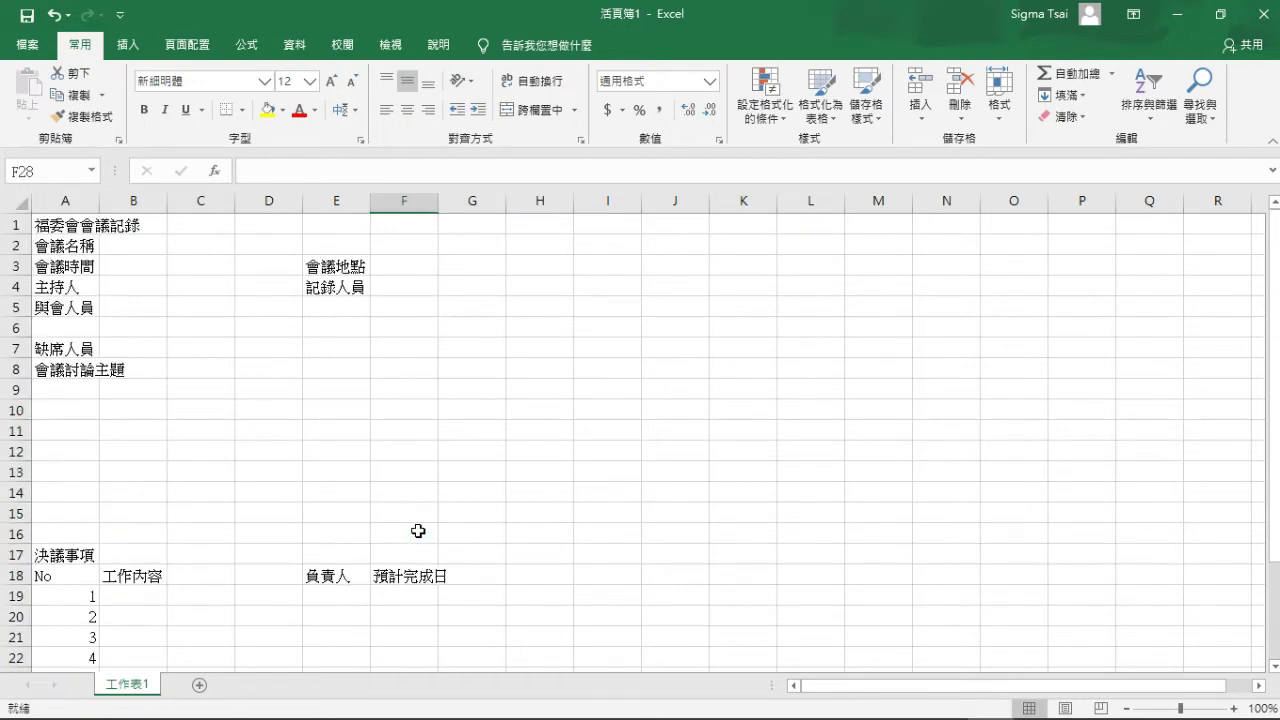
{"action": "left_click", "coordinate": [57, 226], "text": "shift"}
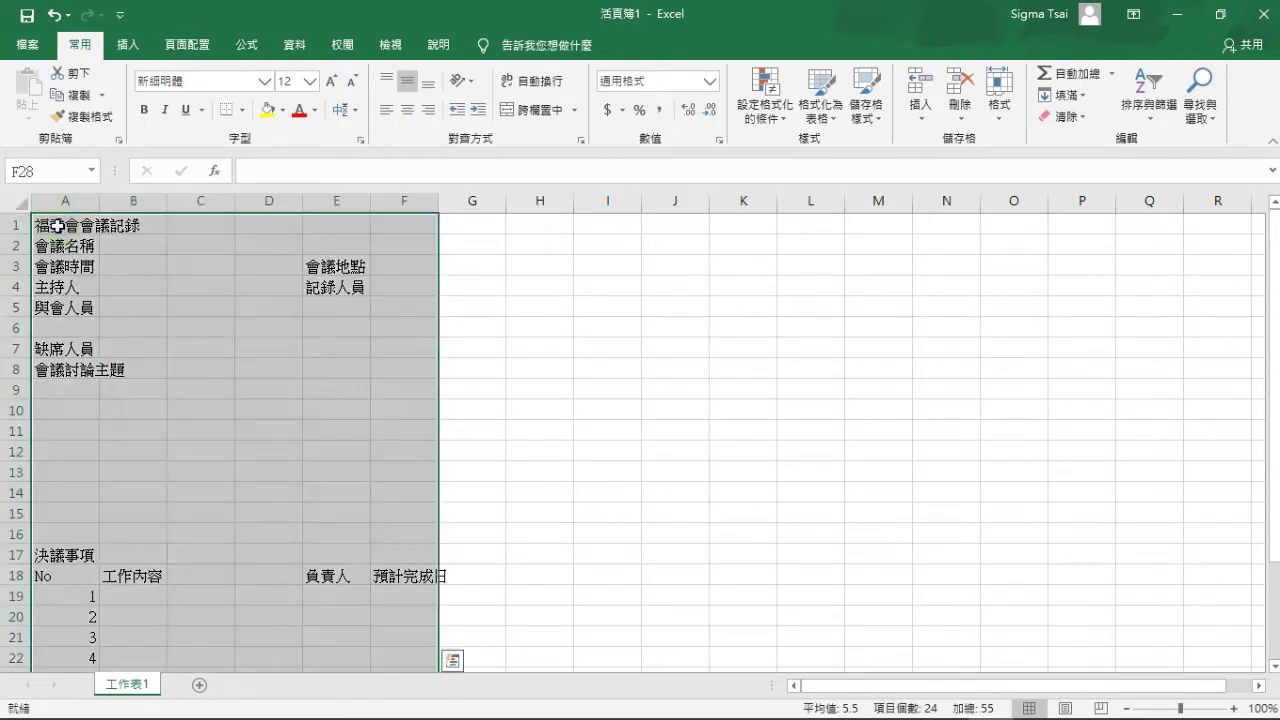
{"action": "left_click", "coordinate": [242, 112]}
{"action": "left_click", "coordinate": [268, 272]}
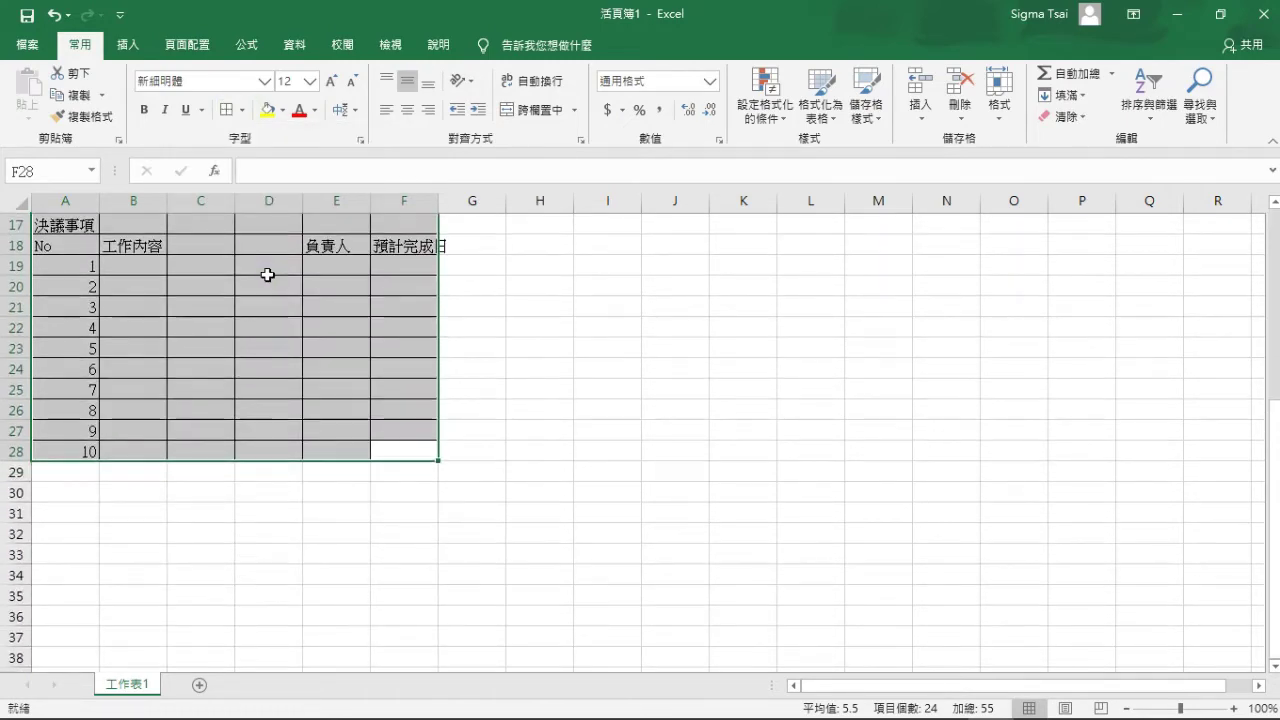
{"action": "scroll", "coordinate": [268, 274], "scroll_direction": "up", "scroll_amount": 5}
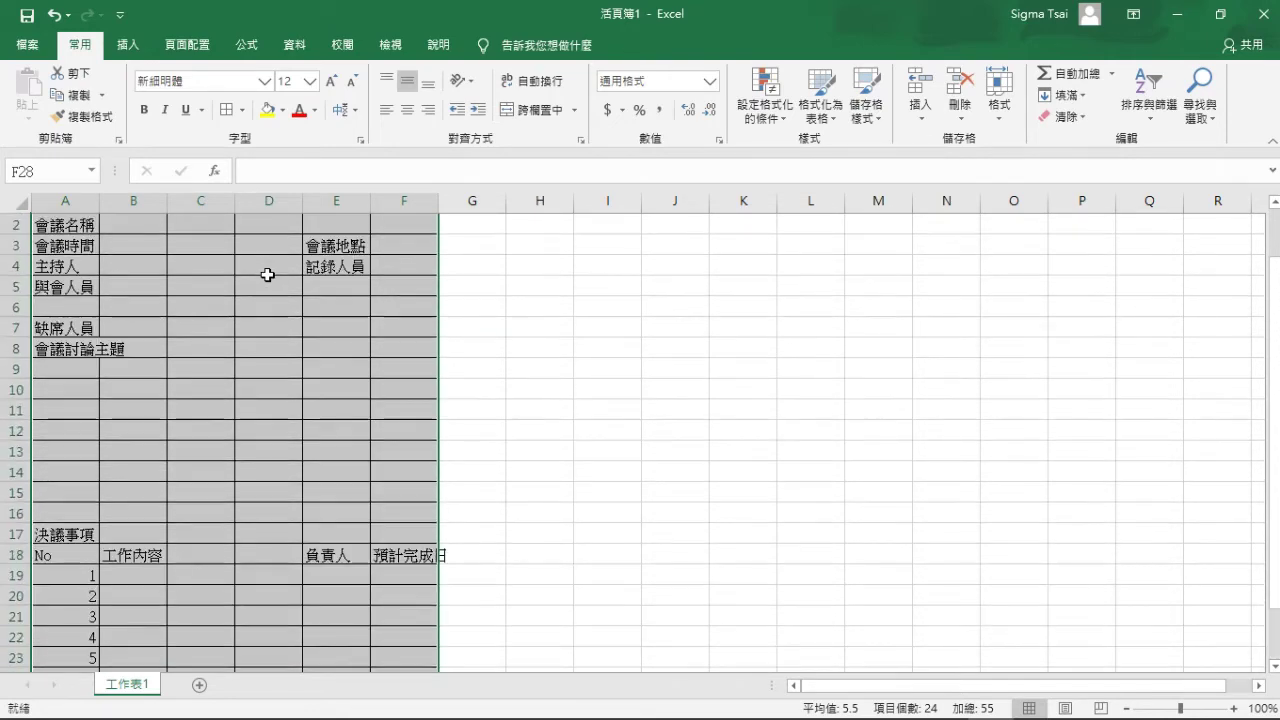
{"action": "scroll", "coordinate": [268, 274], "scroll_direction": "up", "scroll_amount": 1}
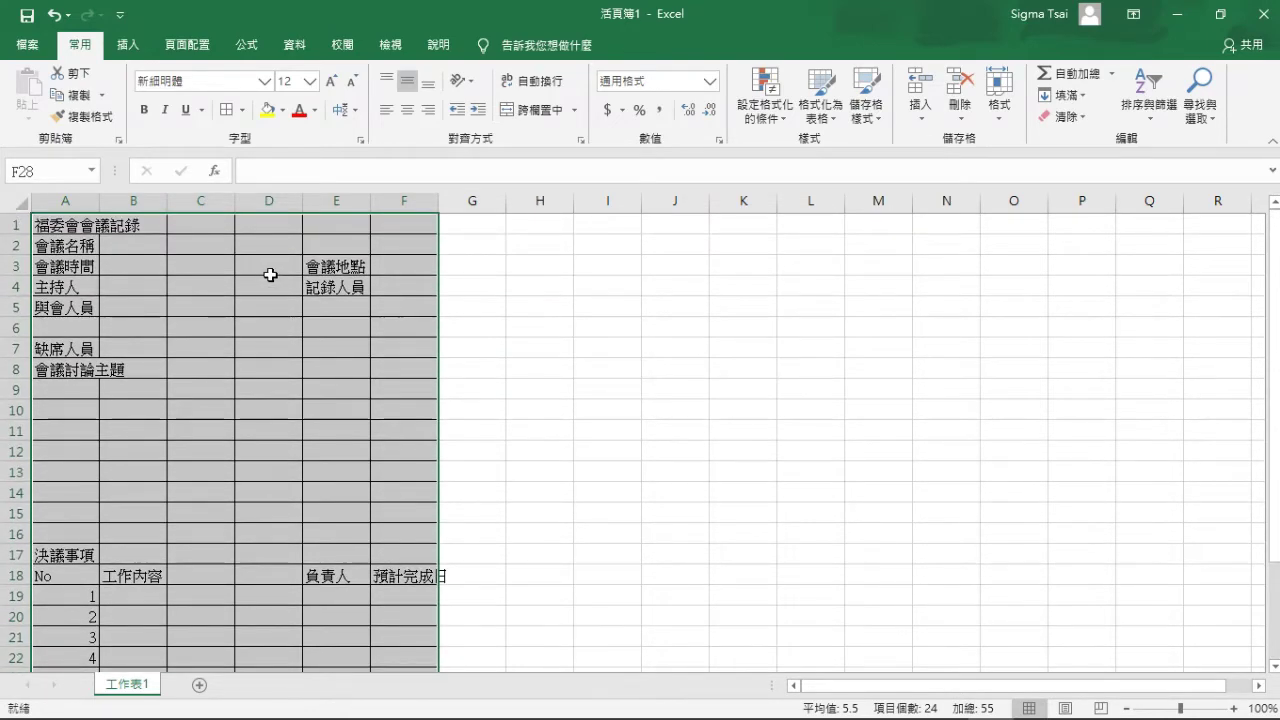
{"action": "left_click", "coordinate": [72, 226]}
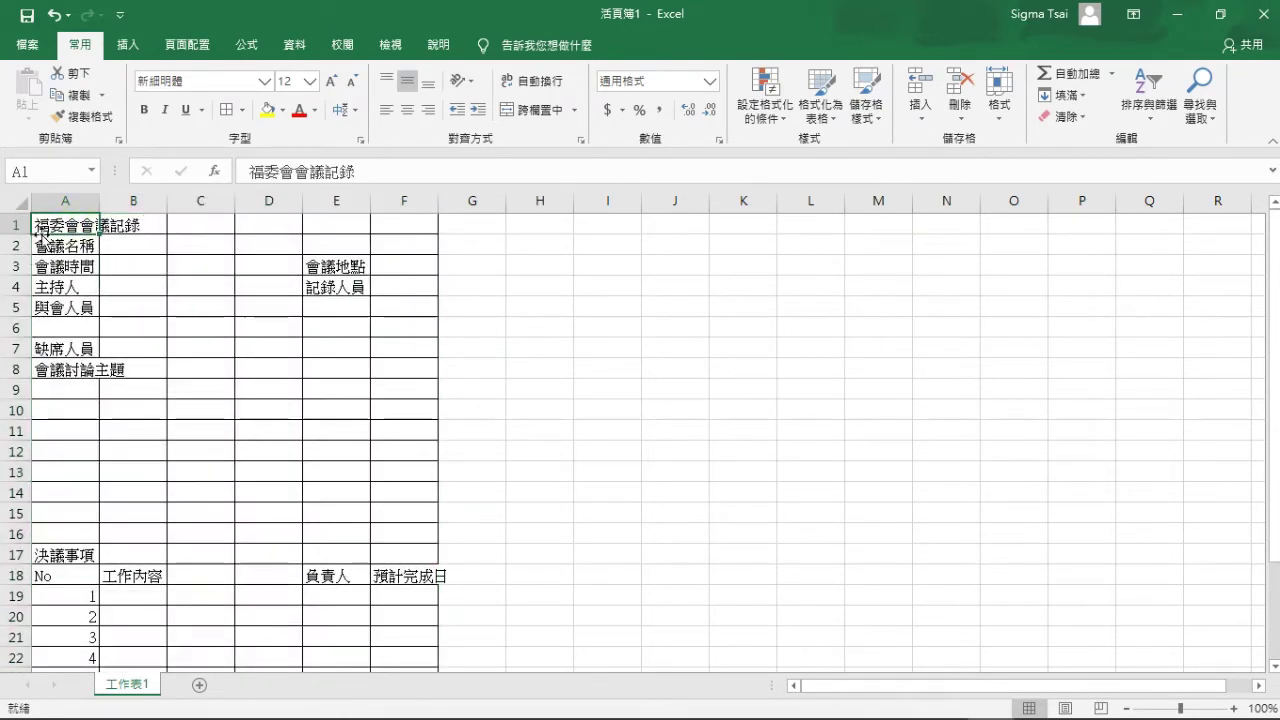
Step: Merge and centre A1:F1, then copy that merge to the 會議討論主題 and 決議事項 rows
{"action": "left_click_drag", "start_coordinate": [62, 223], "coordinate": [409, 229]}
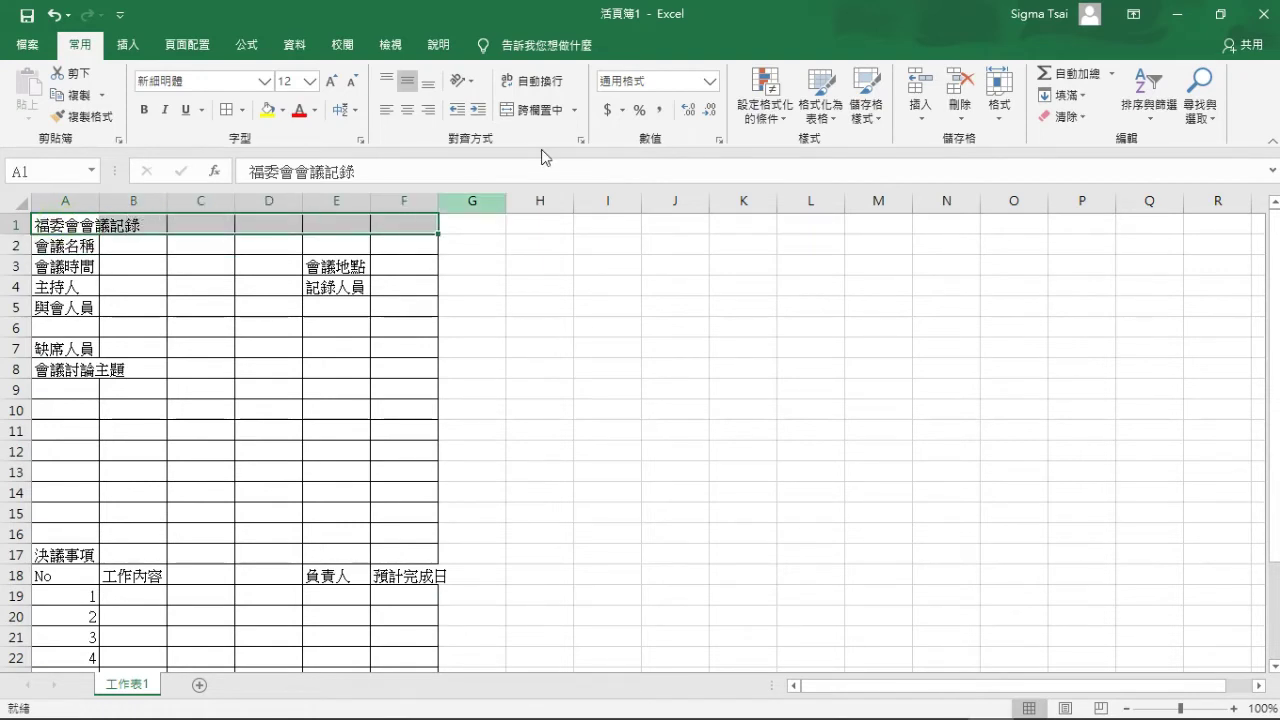
{"action": "left_click", "coordinate": [531, 107]}
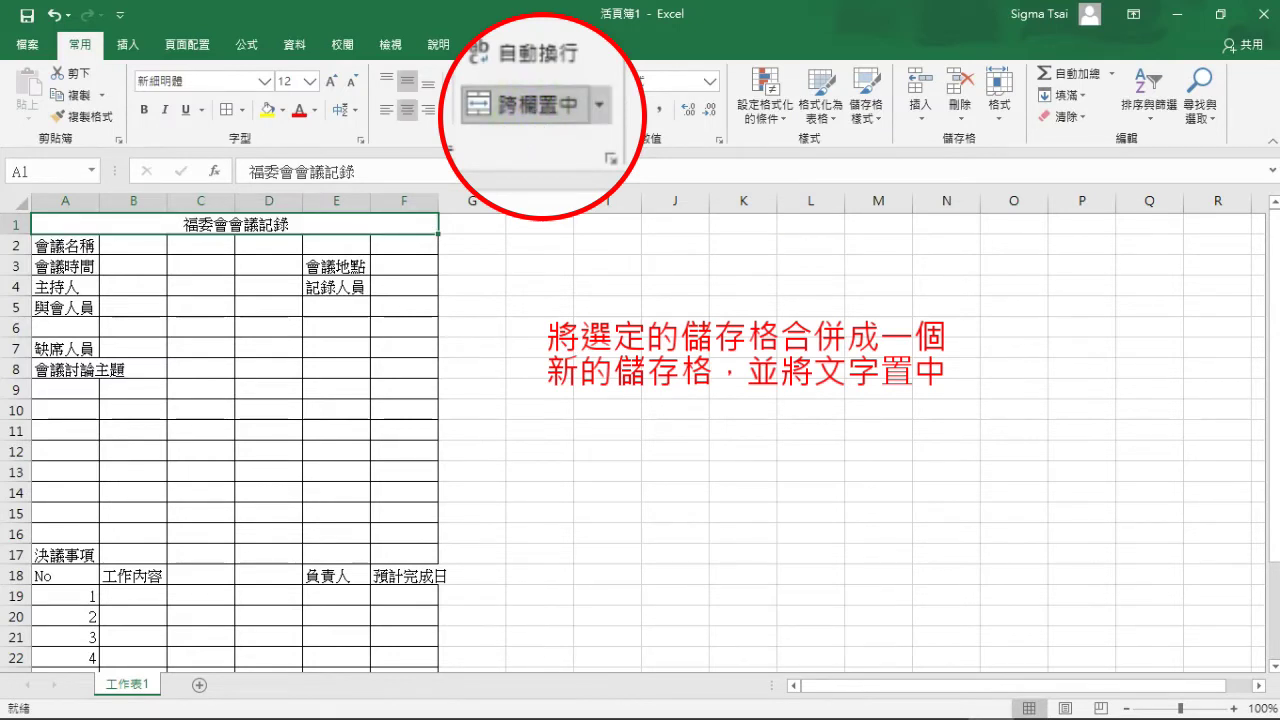
{"action": "left_click", "coordinate": [88, 117]}
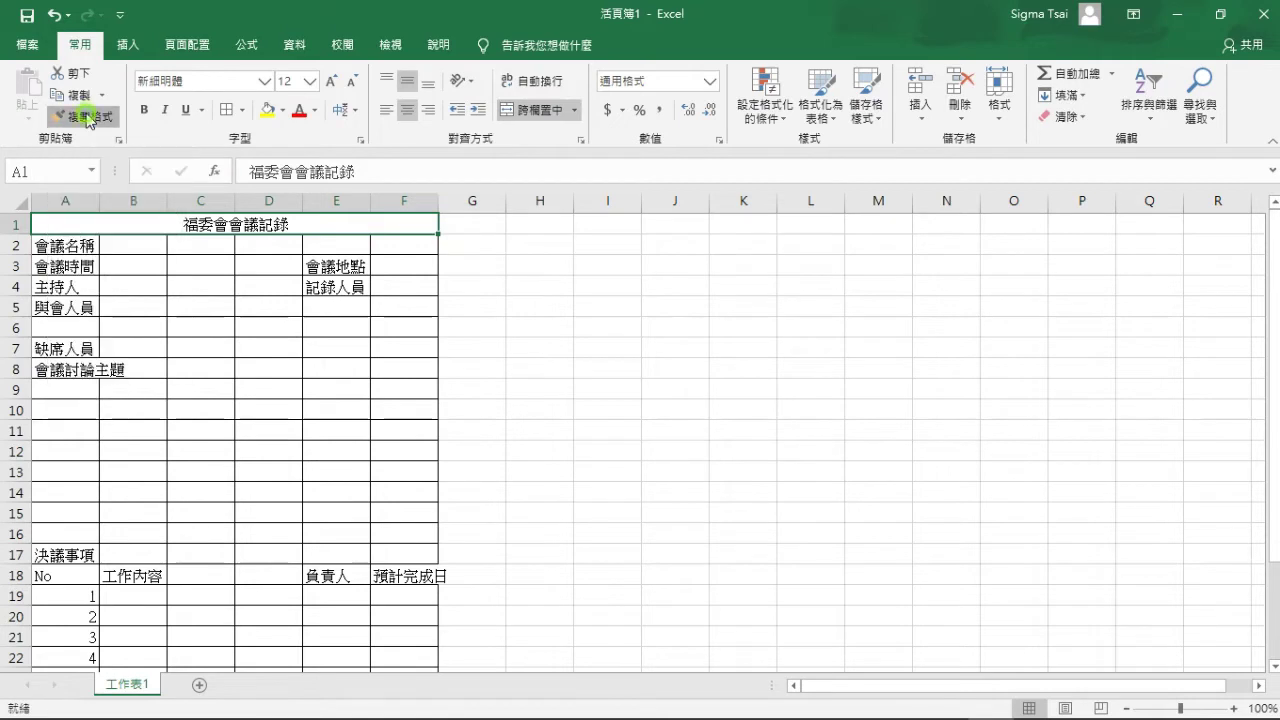
{"action": "left_click", "coordinate": [90, 369]}
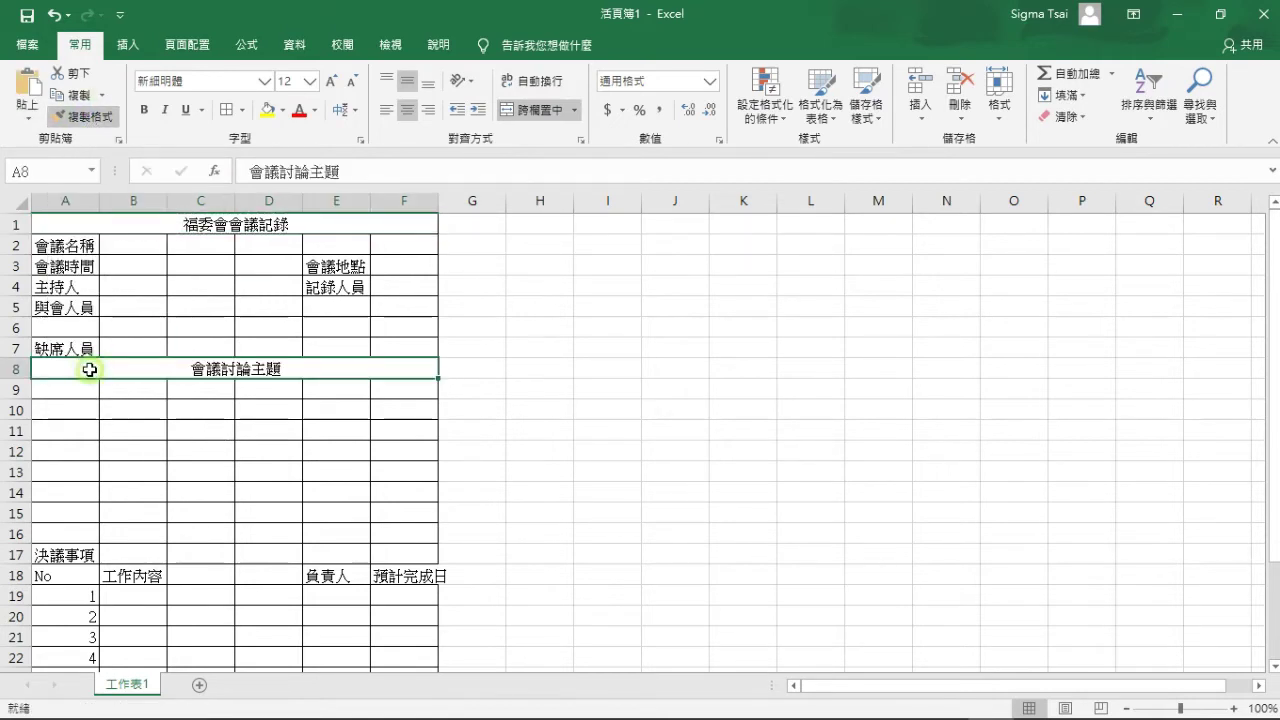
{"action": "left_click", "coordinate": [88, 117]}
{"action": "left_click", "coordinate": [55, 556]}
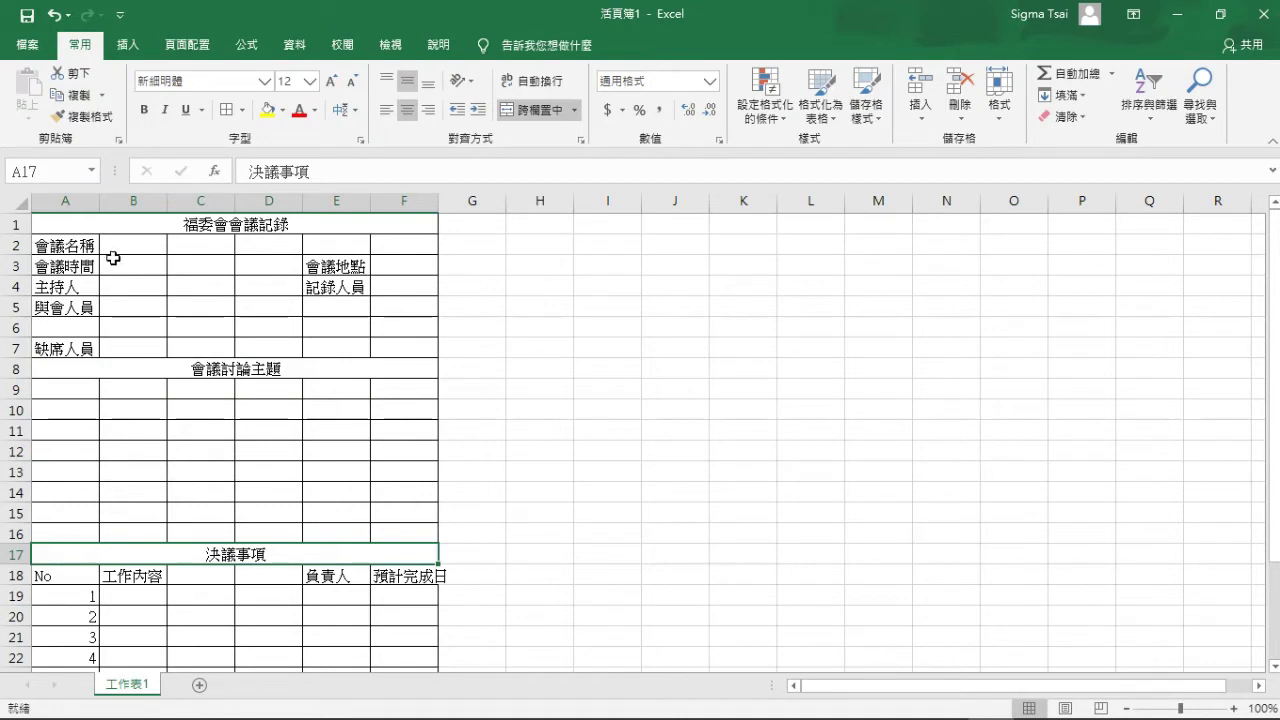
{"action": "left_click_drag", "start_coordinate": [315, 244], "coordinate": [405, 244]}
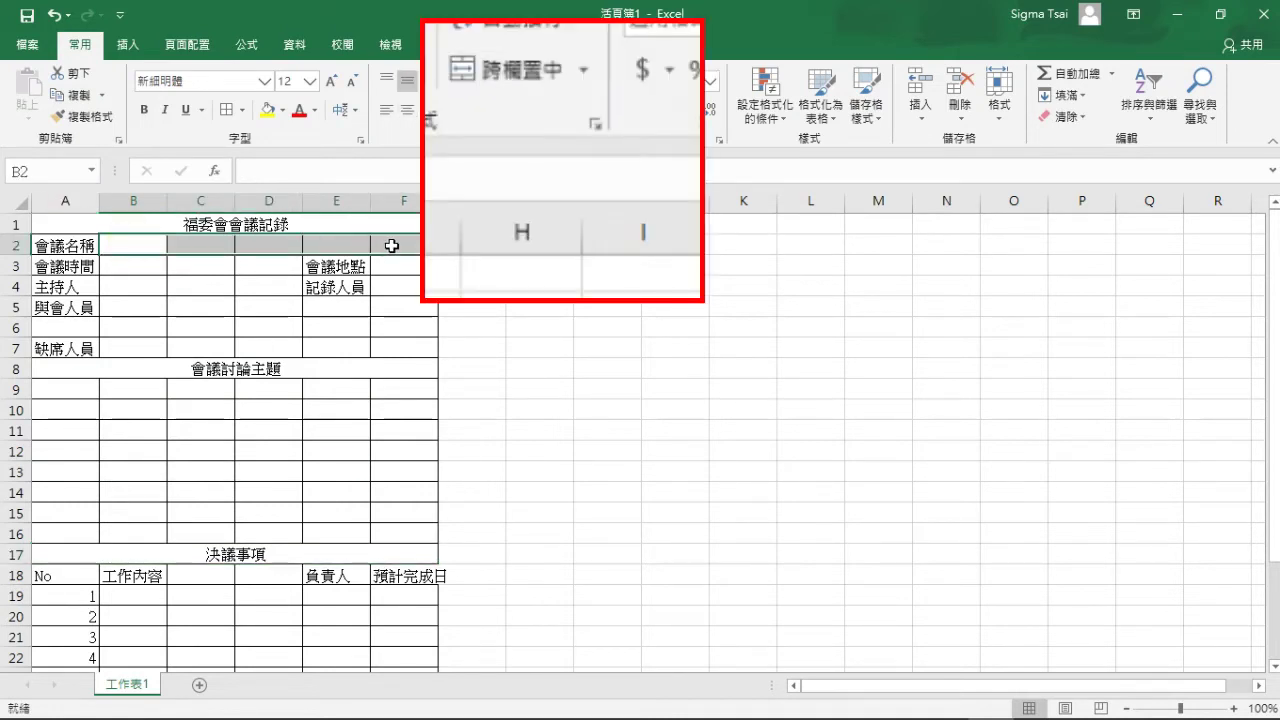
Step: Merge B2:F2 beside 會議名稱, and merge B3:D3 and B4:D4 without centring
{"action": "left_click", "coordinate": [581, 70]}
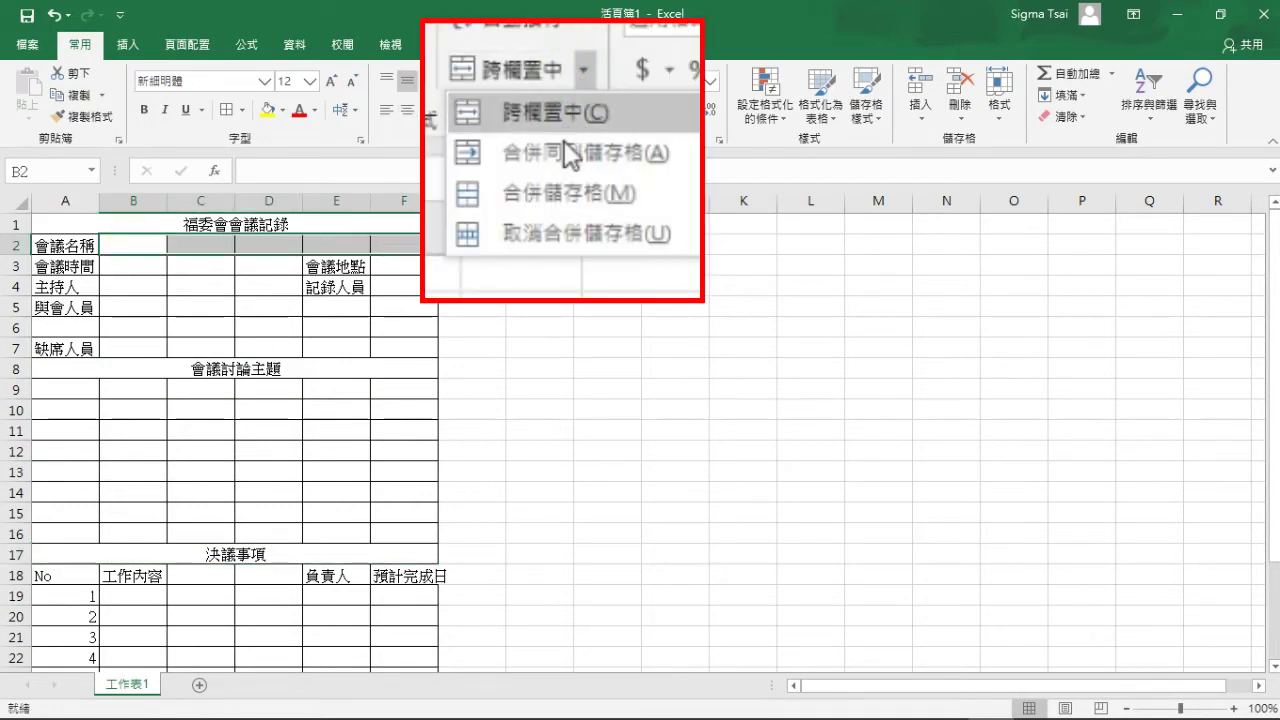
{"action": "left_click", "coordinate": [565, 194]}
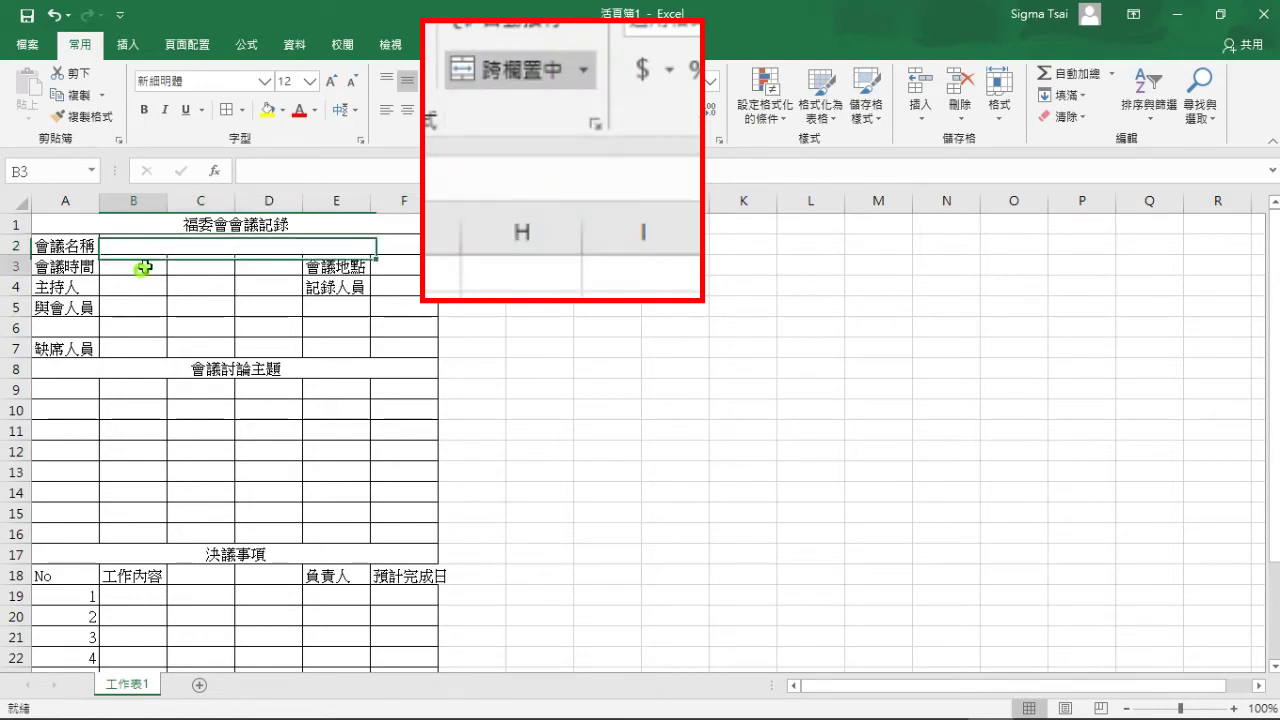
{"action": "left_click_drag", "start_coordinate": [141, 272], "coordinate": [268, 265]}
{"action": "left_click", "coordinate": [574, 110]}
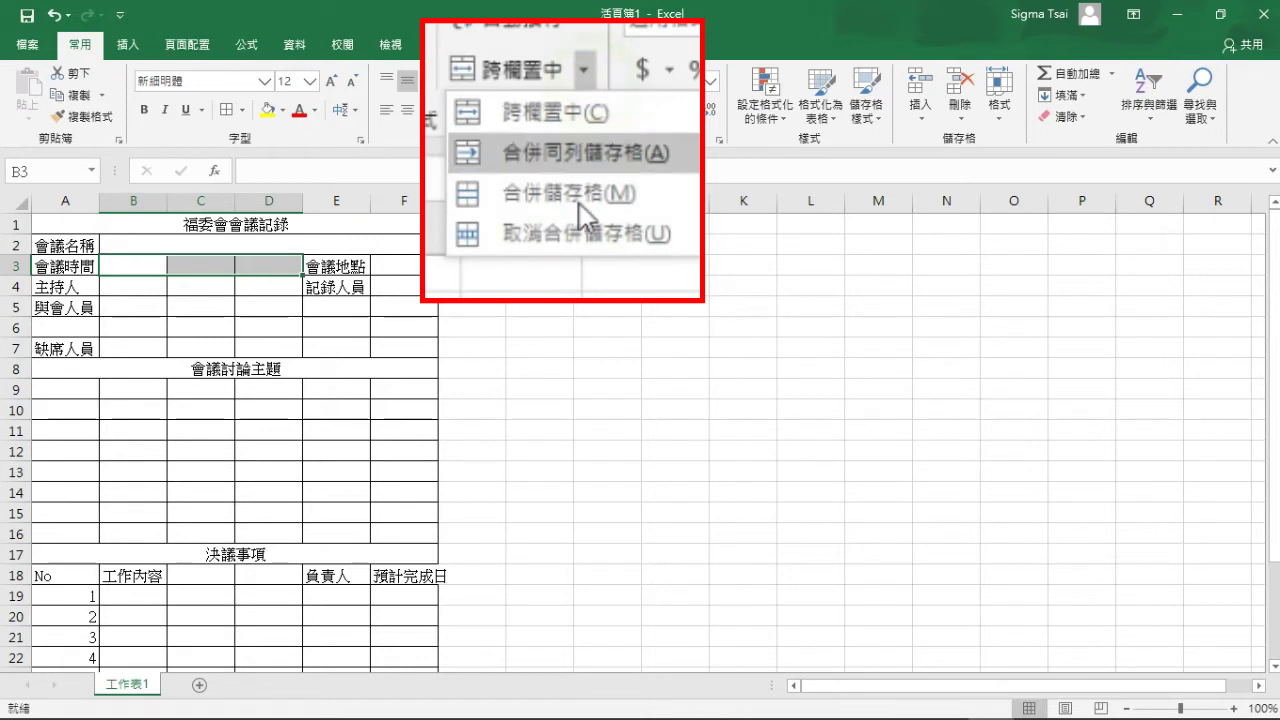
{"action": "left_click", "coordinate": [569, 177]}
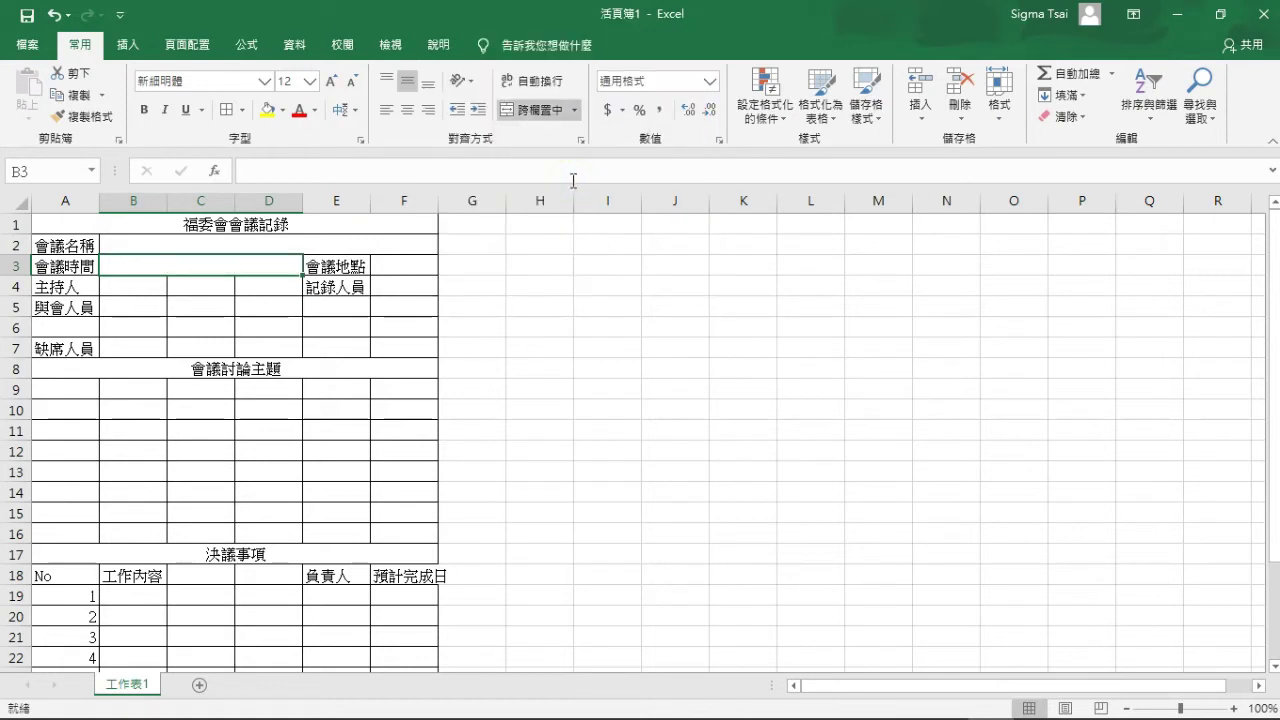
{"action": "left_click", "coordinate": [88, 116]}
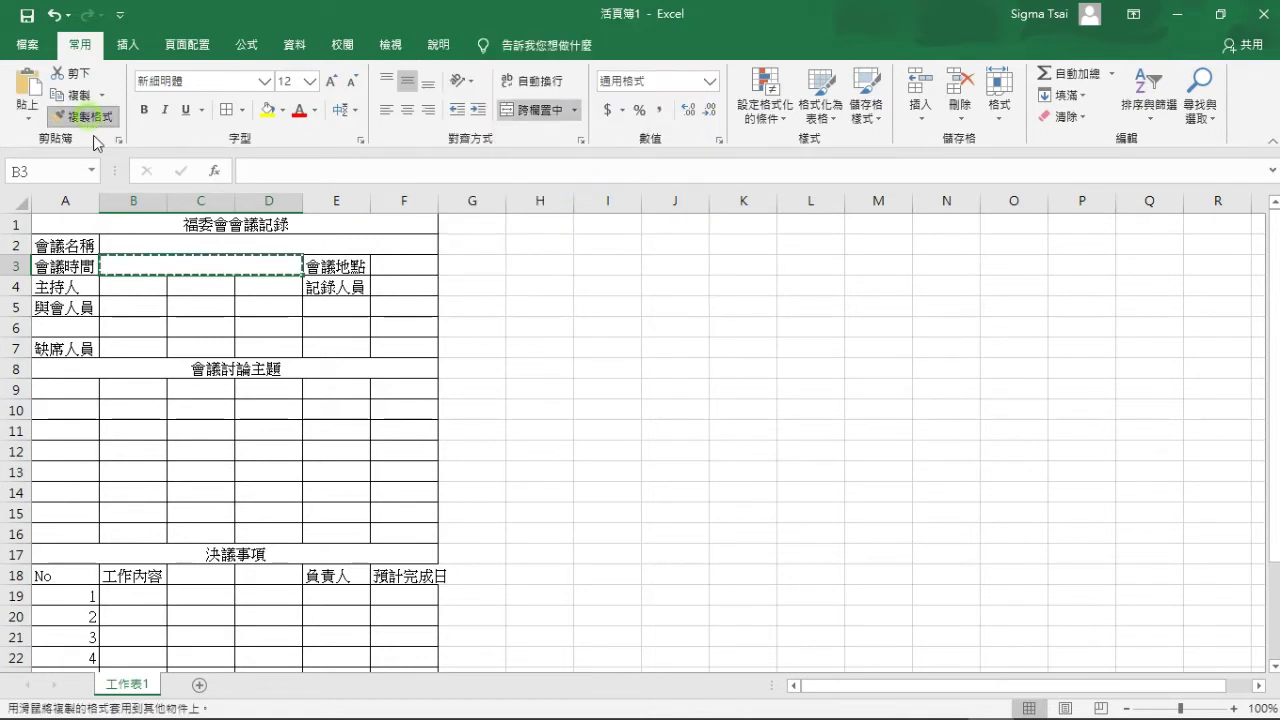
{"action": "left_click", "coordinate": [115, 283]}
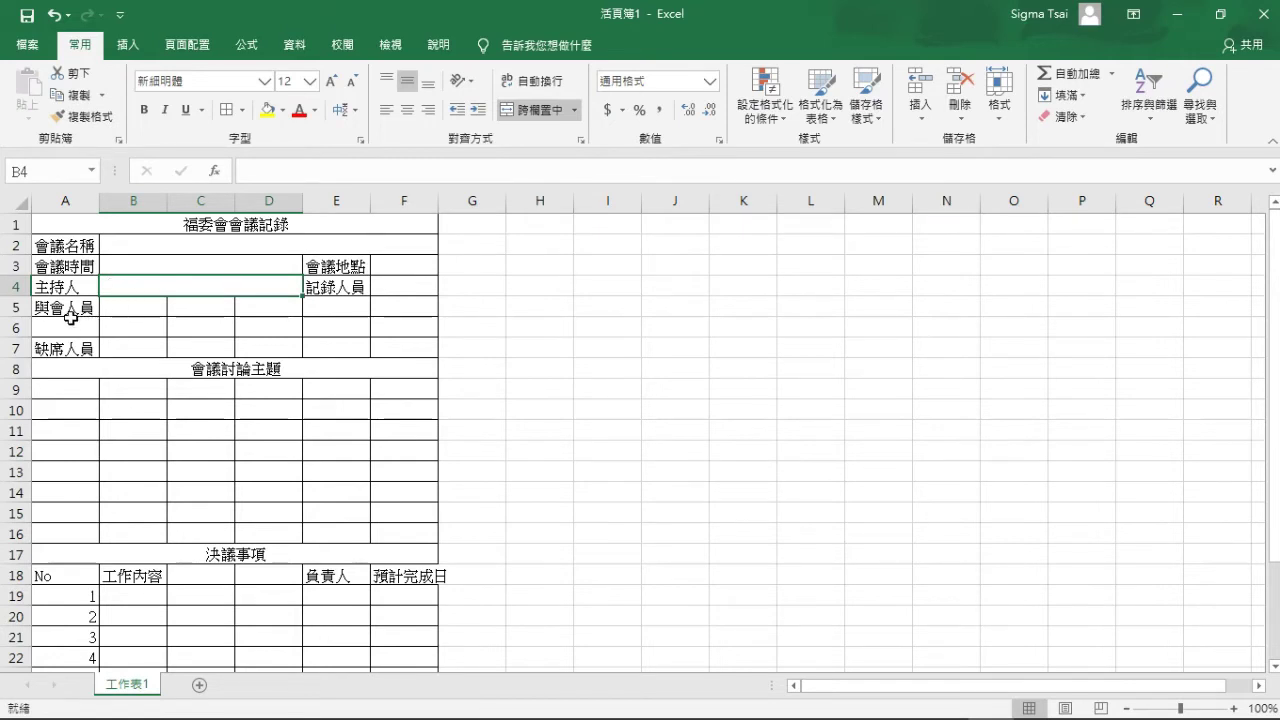
Step: Merge A5:A6 for 與會人員 and apply Merge Across to B5:F6
{"action": "left_click_drag", "start_coordinate": [70, 308], "coordinate": [72, 328]}
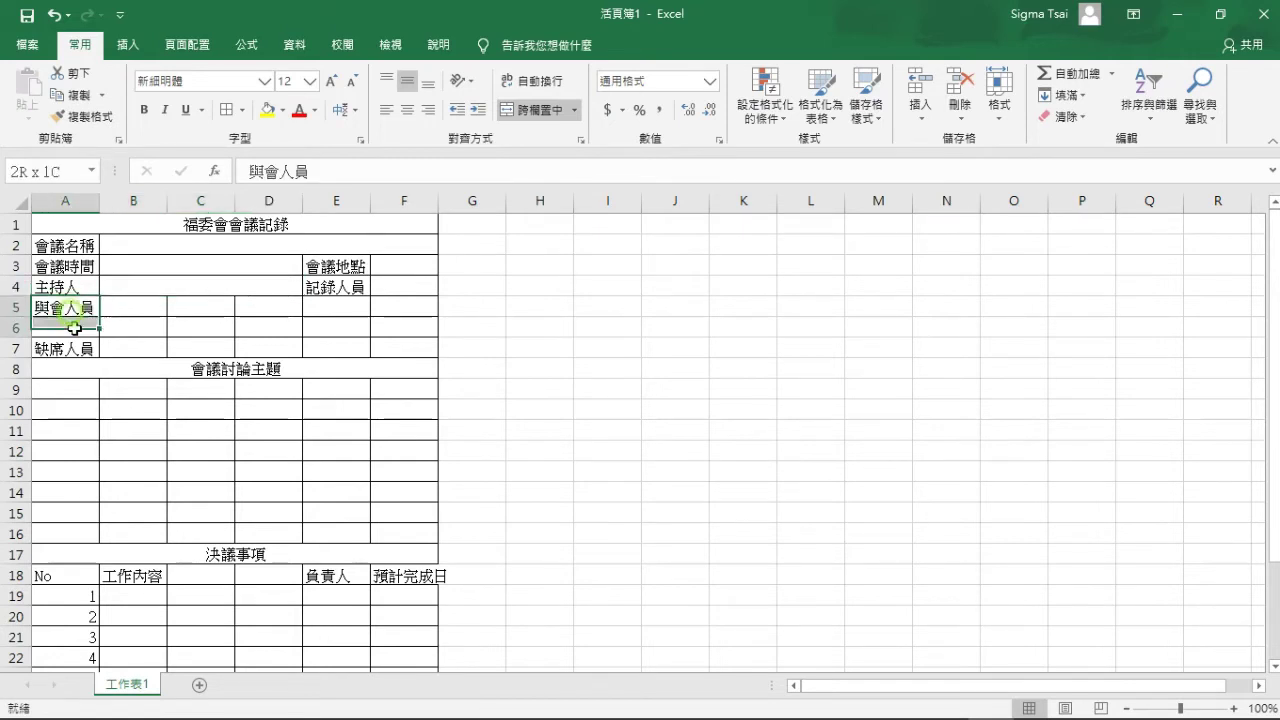
{"action": "left_click", "coordinate": [575, 110]}
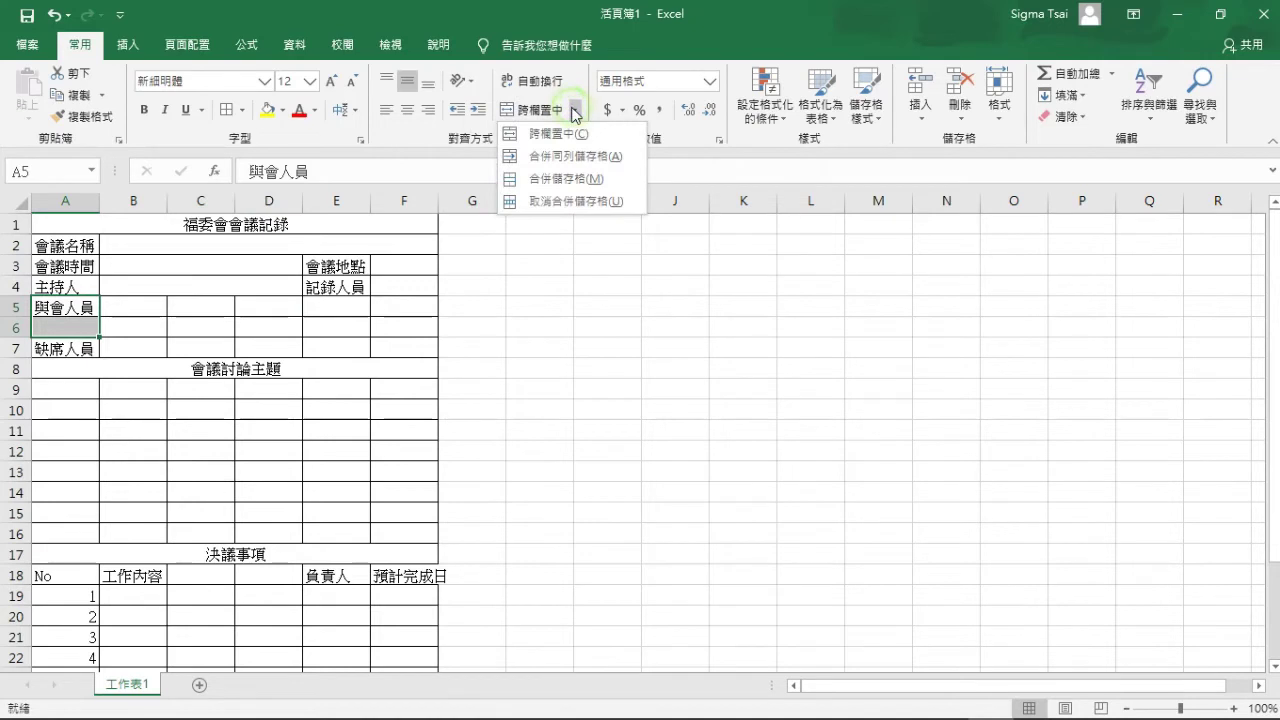
{"action": "left_click", "coordinate": [575, 178]}
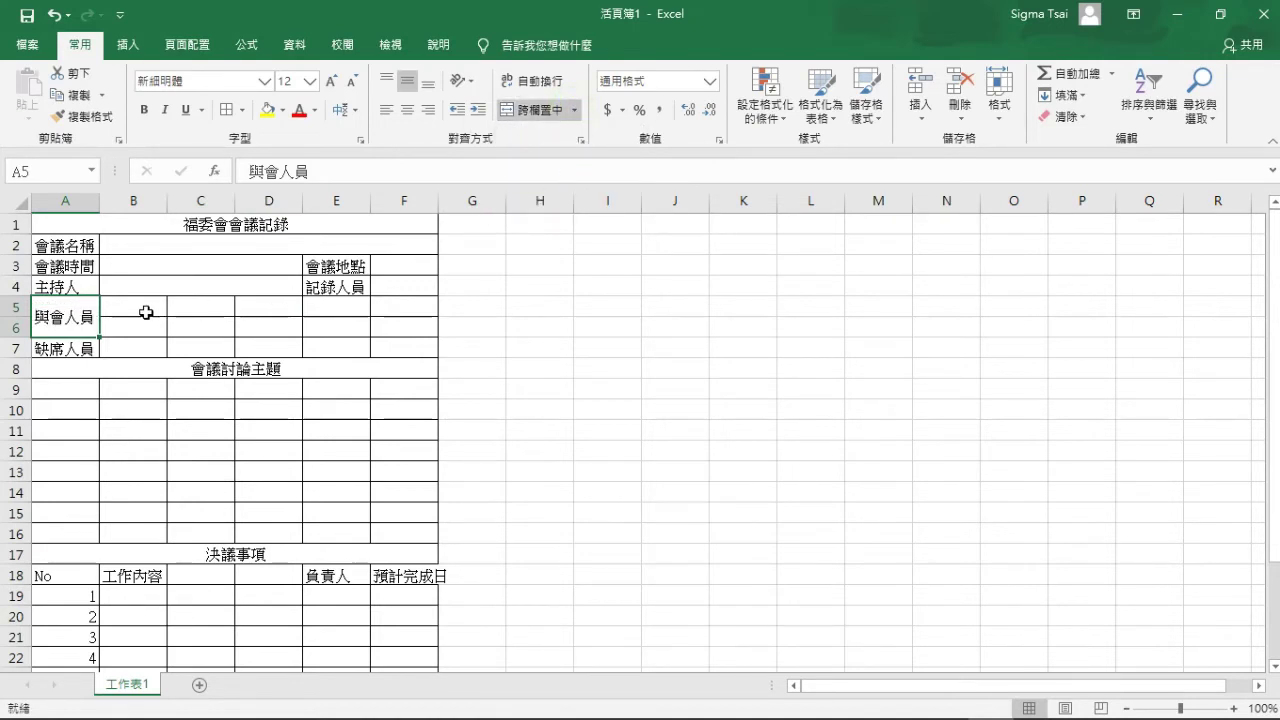
{"action": "left_click_drag", "start_coordinate": [146, 313], "coordinate": [416, 332]}
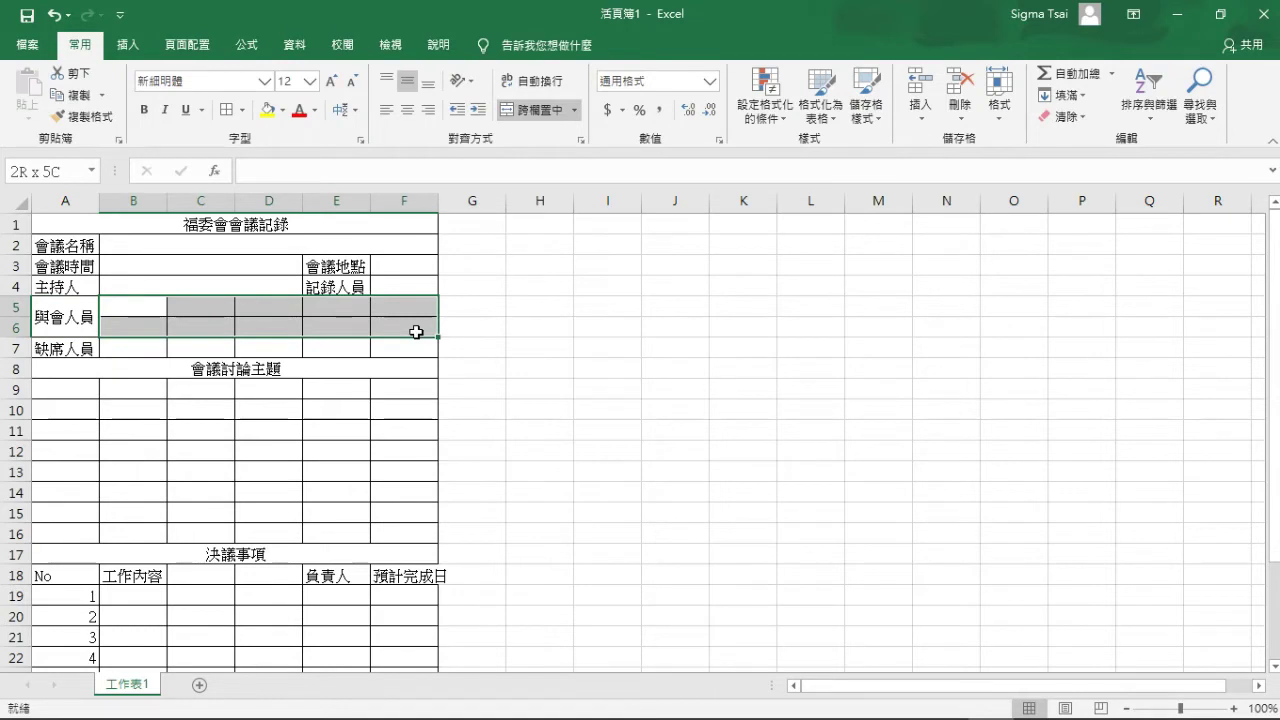
{"action": "left_click", "coordinate": [576, 111]}
{"action": "mouse_move", "coordinate": [575, 156]}
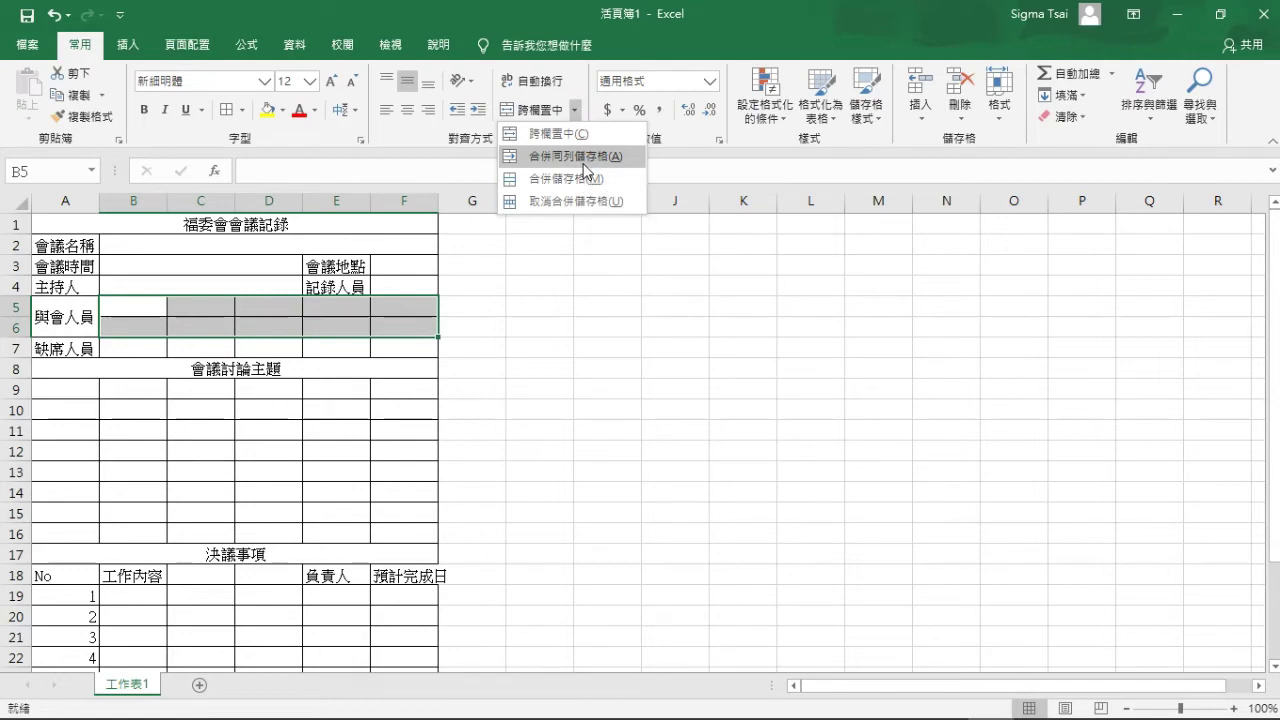
{"action": "key", "text": "super+plus"}
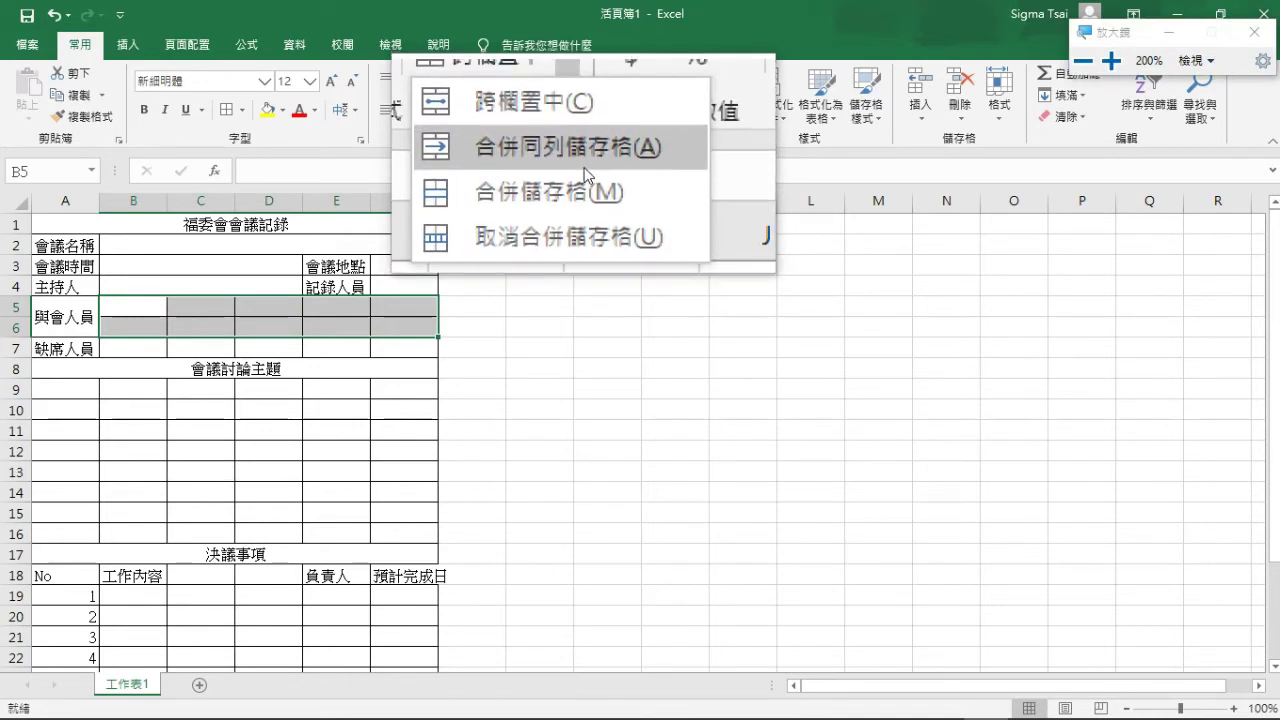
{"action": "key", "text": "super+Escape"}
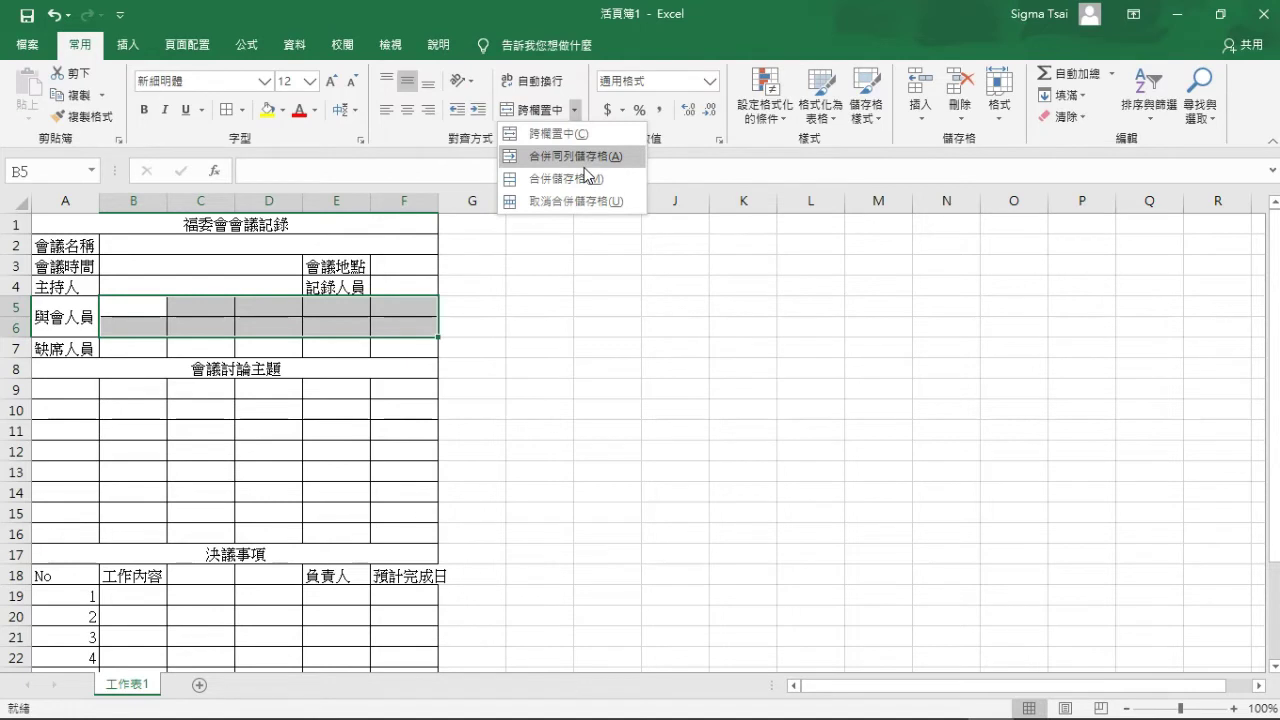
{"action": "left_click", "coordinate": [585, 163]}
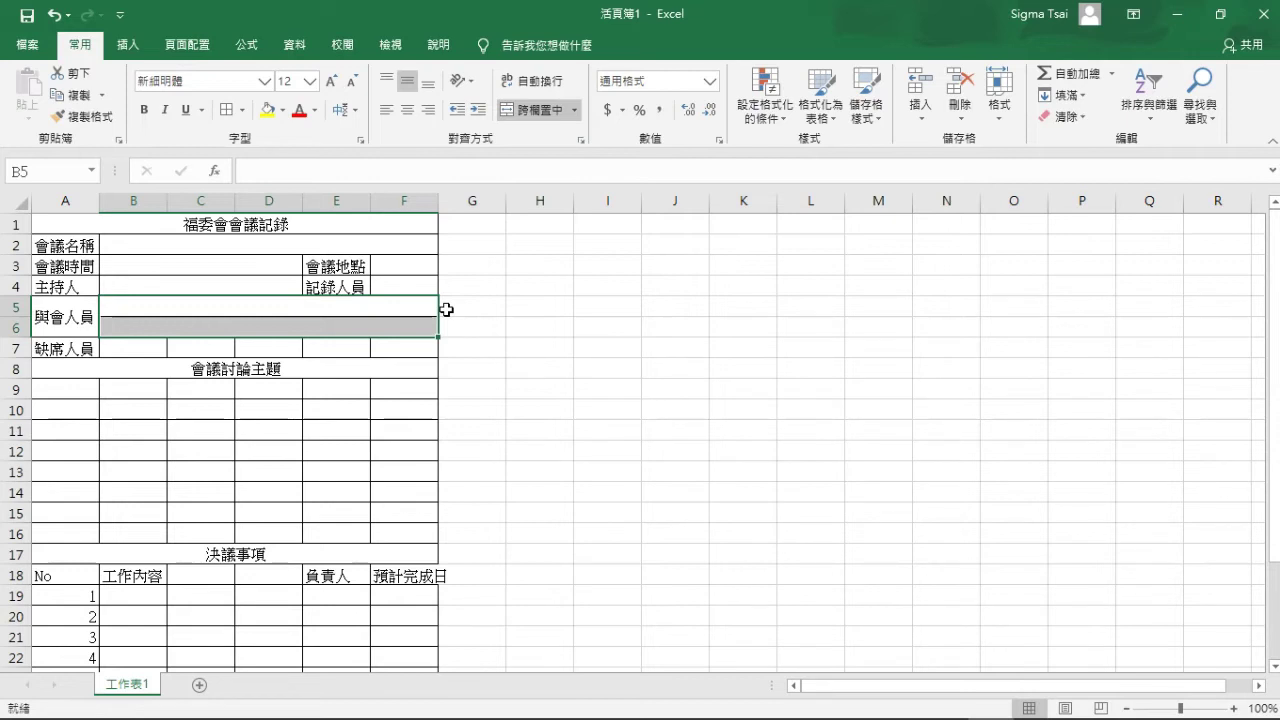
Step: Copy row 6's merged format onto B7:F7 beside 缺席人員
{"action": "left_click_drag", "start_coordinate": [129, 346], "coordinate": [408, 351]}
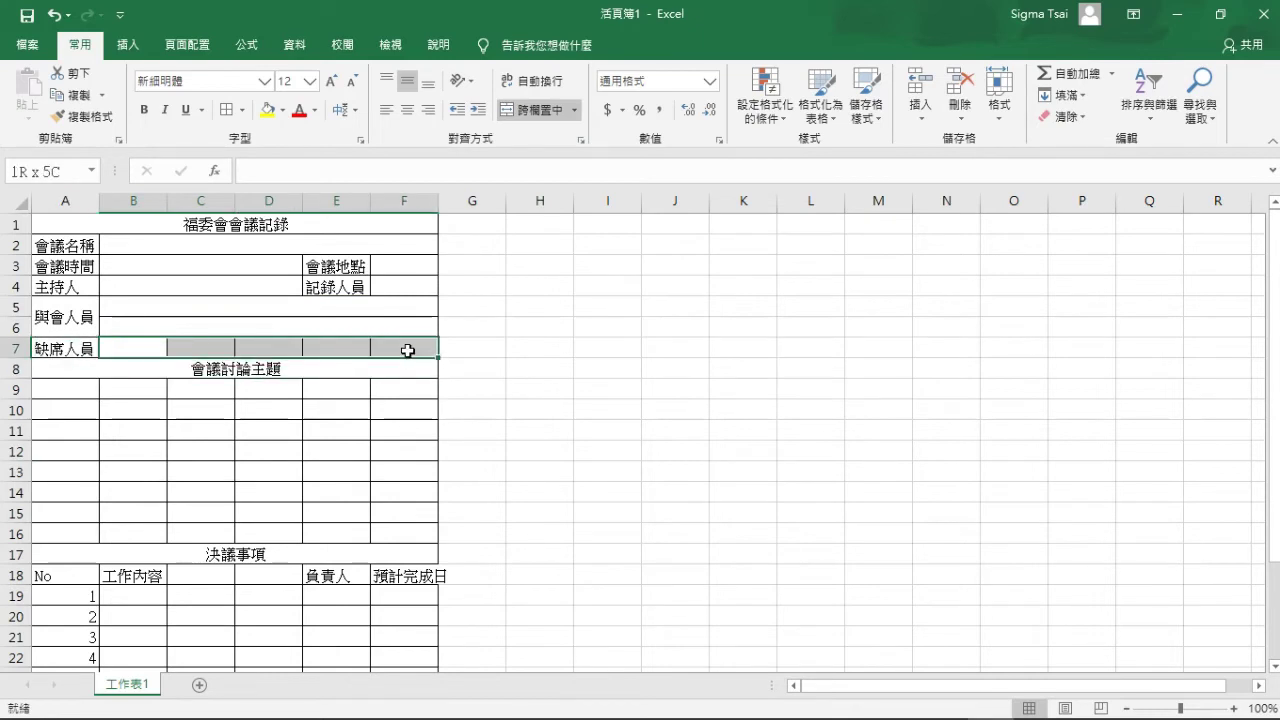
{"action": "left_click", "coordinate": [372, 328]}
{"action": "left_click", "coordinate": [83, 116]}
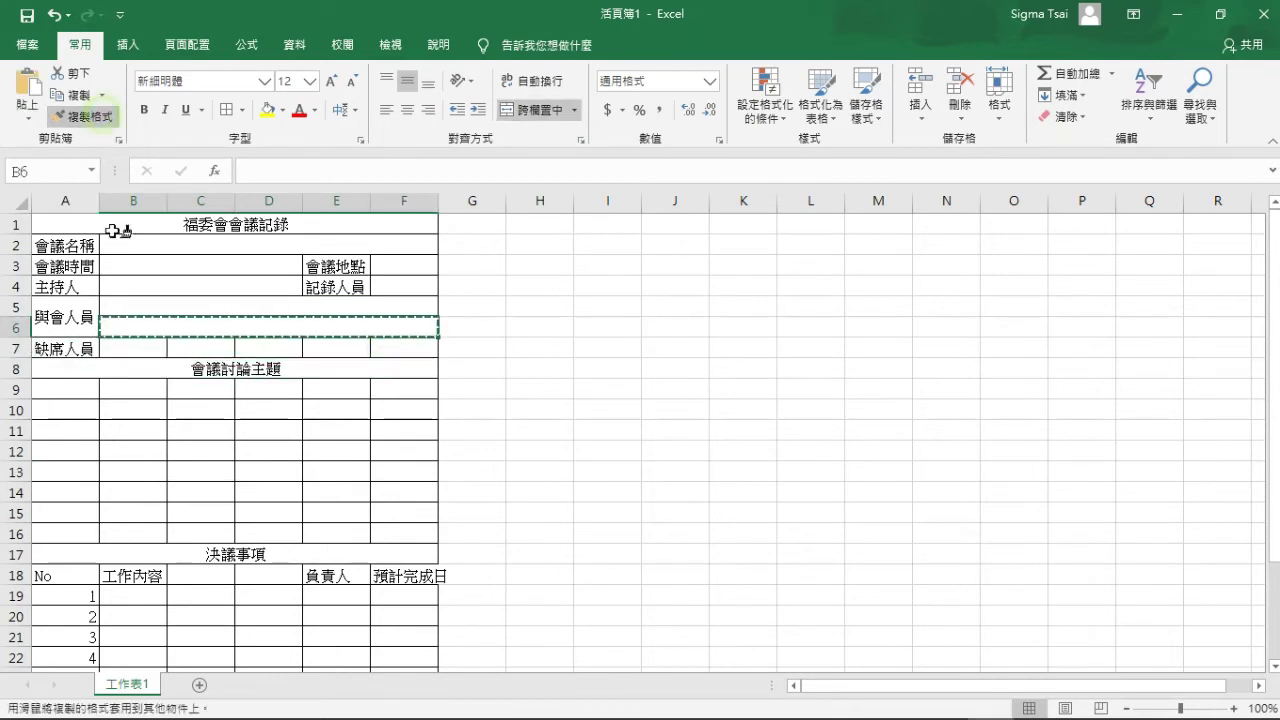
{"action": "left_click", "coordinate": [120, 348]}
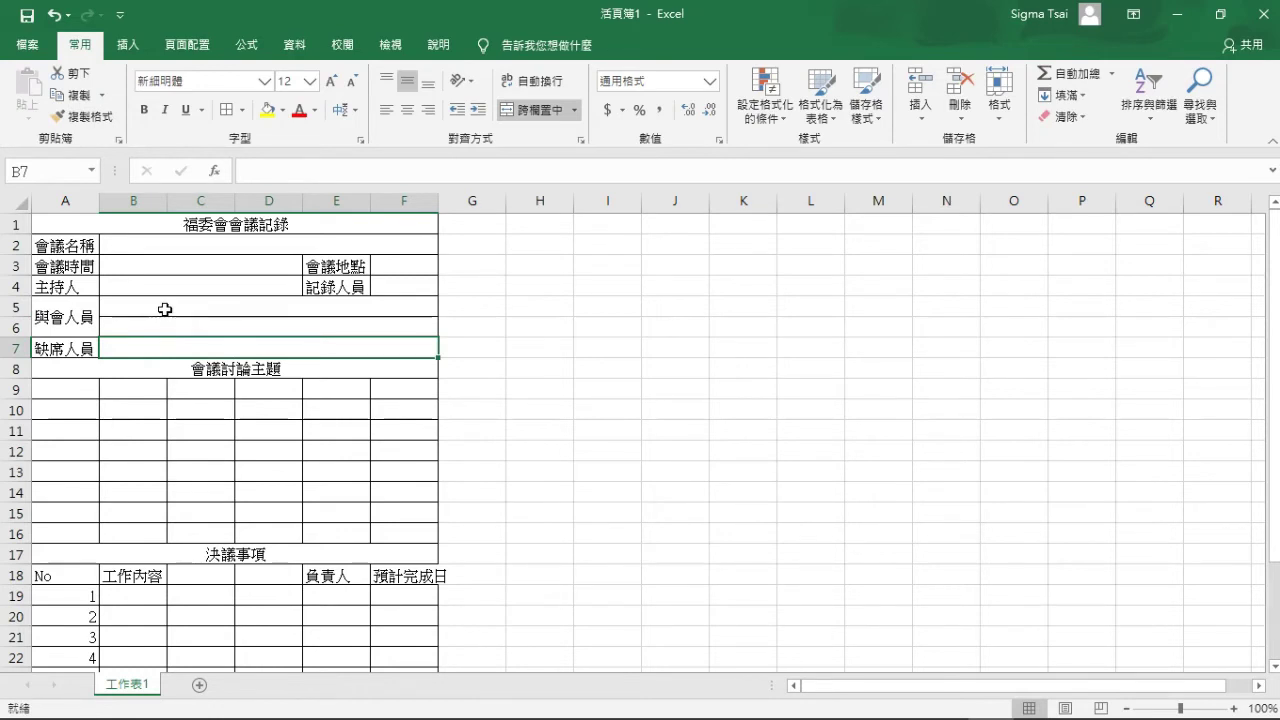
Step: Merge A9:F16 into one large discussion topic cell
{"action": "left_click_drag", "start_coordinate": [60, 390], "coordinate": [411, 535]}
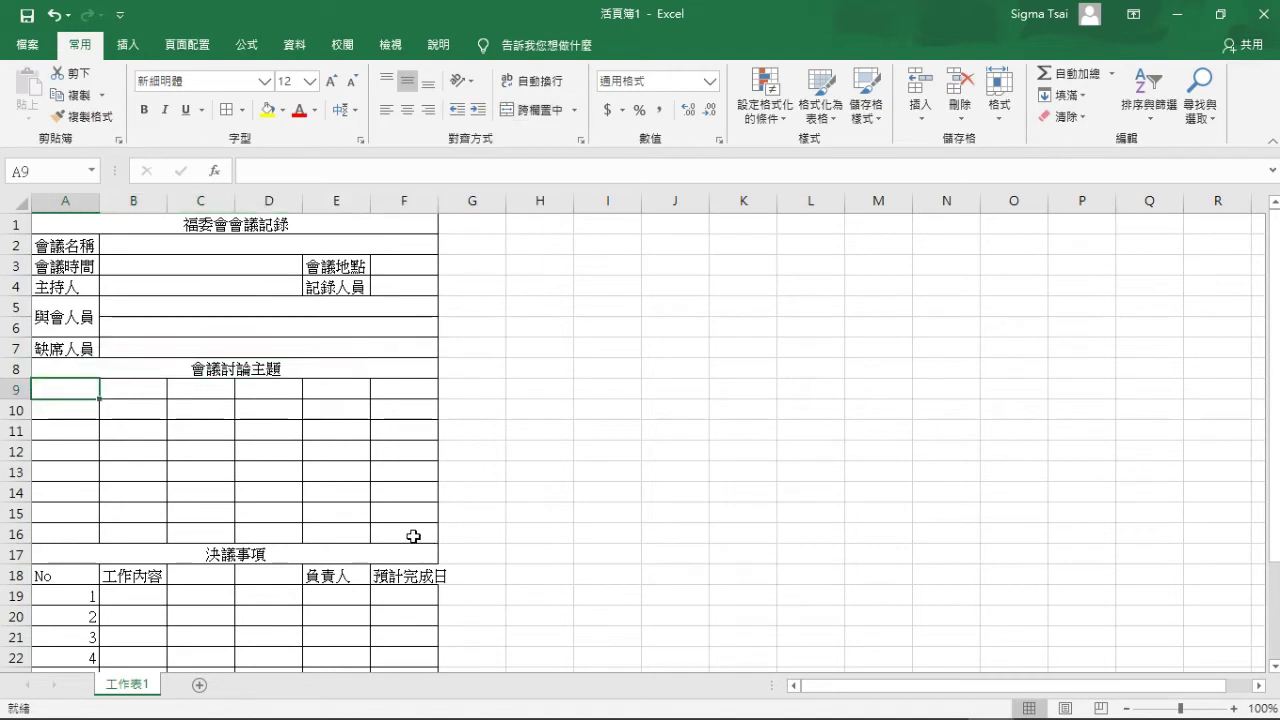
{"action": "left_click", "coordinate": [575, 110]}
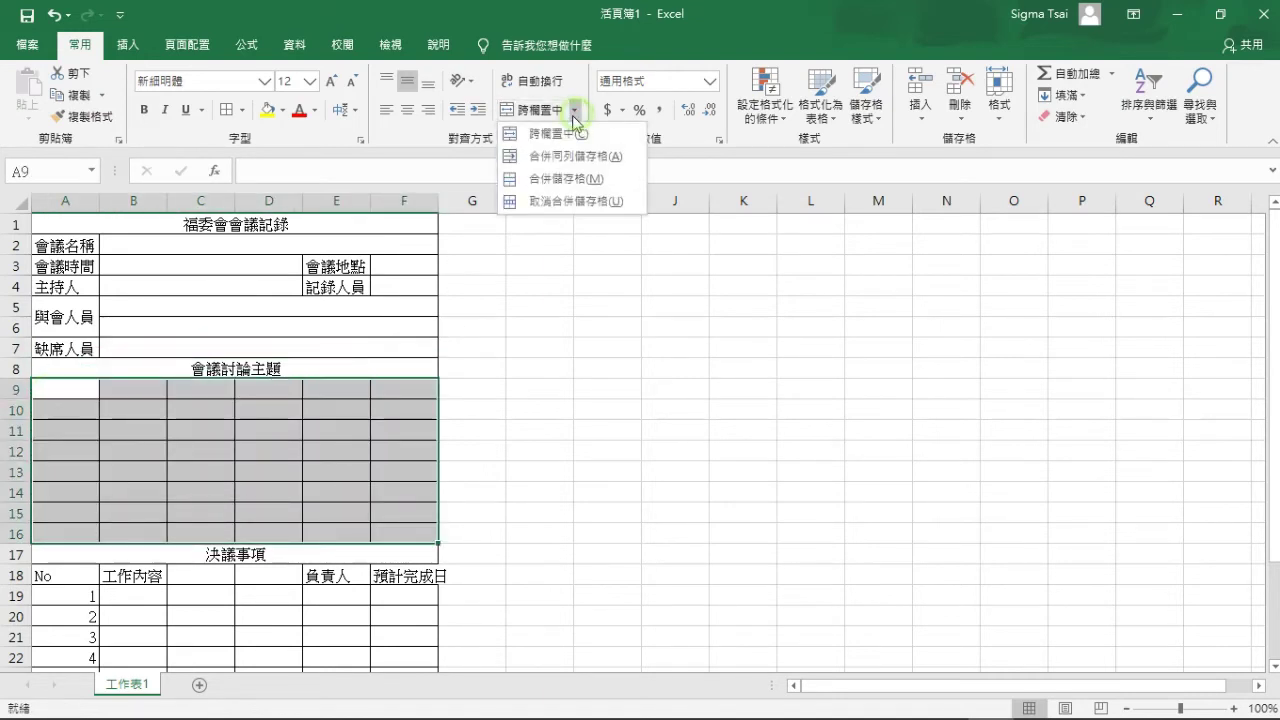
{"action": "left_click", "coordinate": [556, 181]}
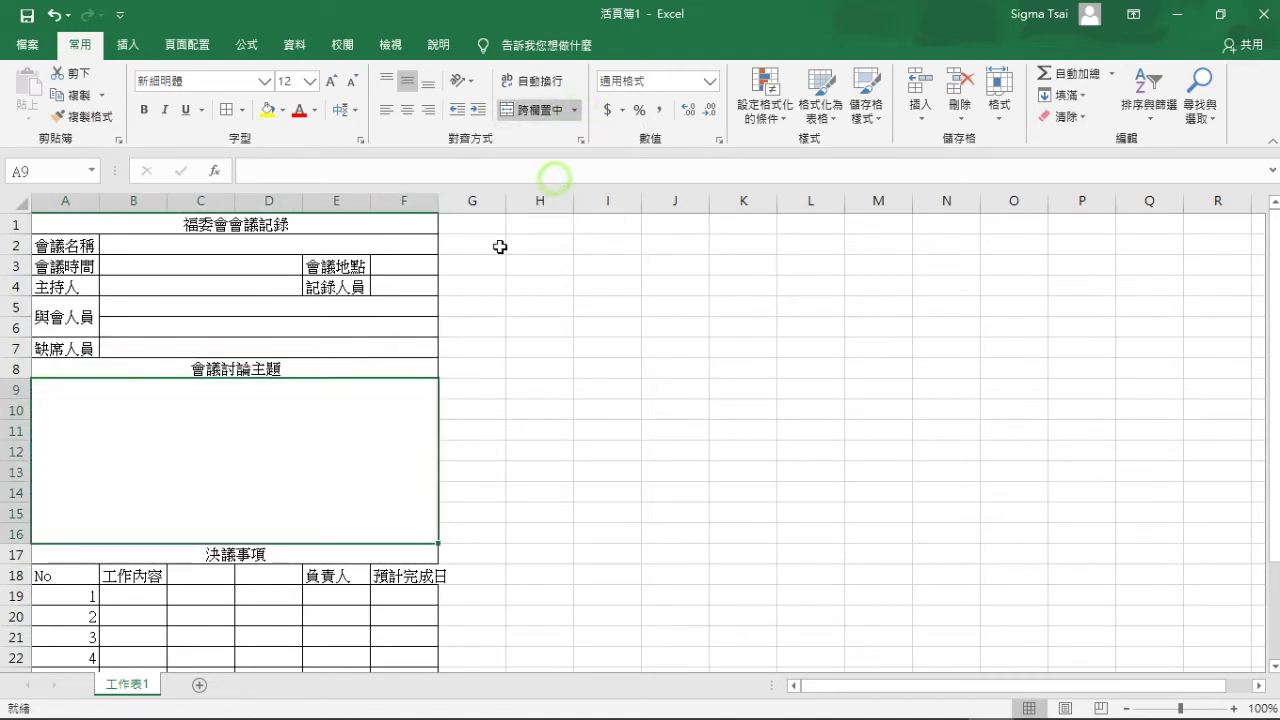
Step: Merge Across the decision rows B19:F28 so each row spans B to F
{"action": "scroll", "coordinate": [452, 318], "scroll_direction": "down", "scroll_amount": 2}
{"action": "scroll", "coordinate": [453, 319], "scroll_direction": "down", "scroll_amount": 1}
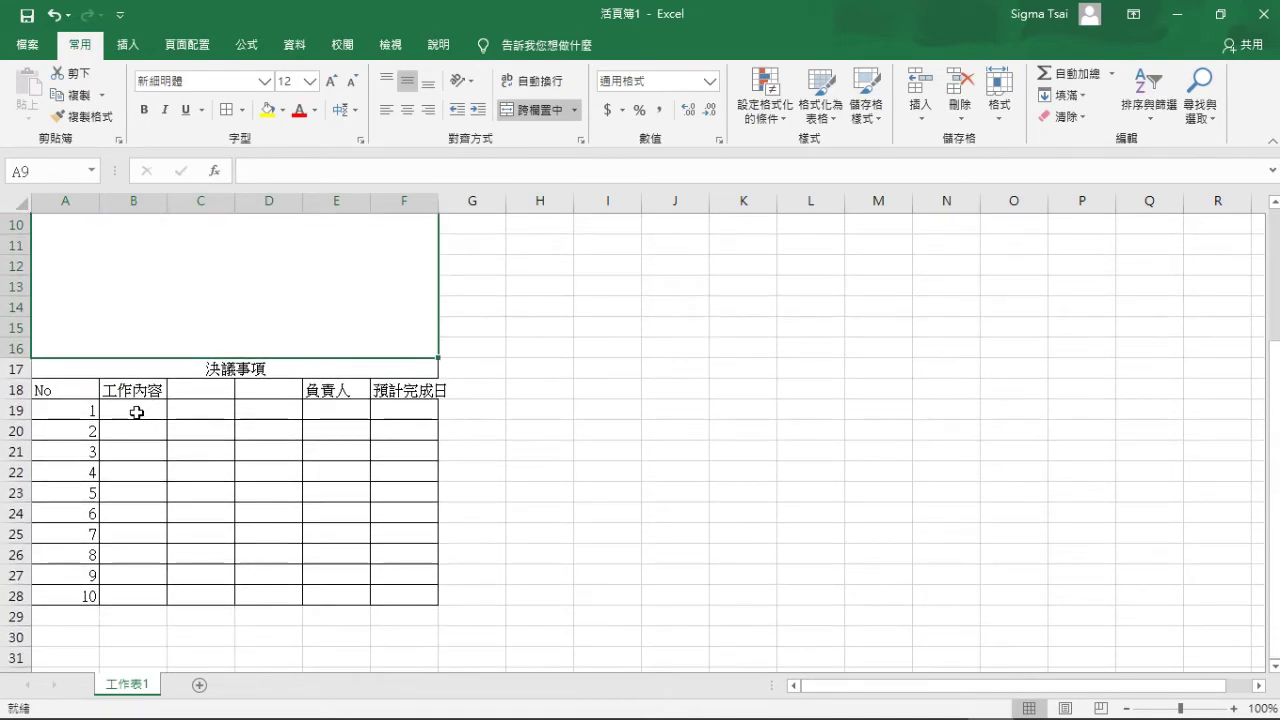
{"action": "left_click_drag", "start_coordinate": [136, 412], "coordinate": [394, 592]}
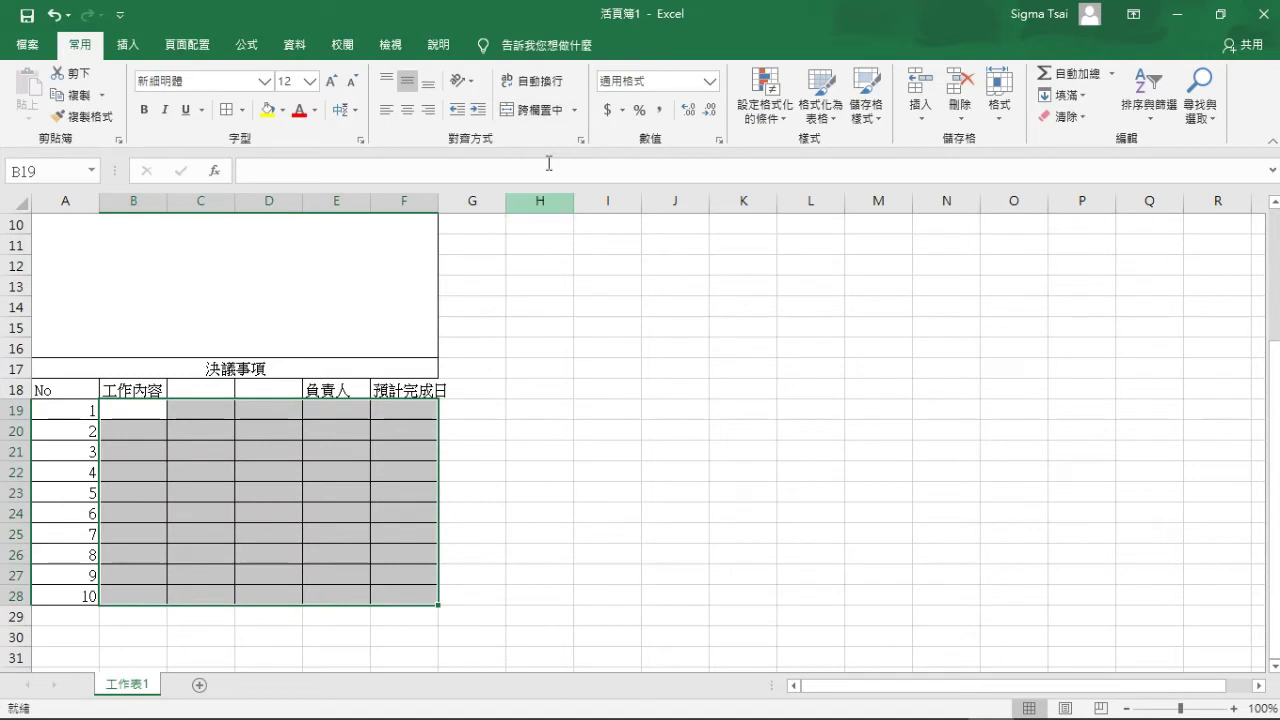
{"action": "left_click", "coordinate": [575, 110]}
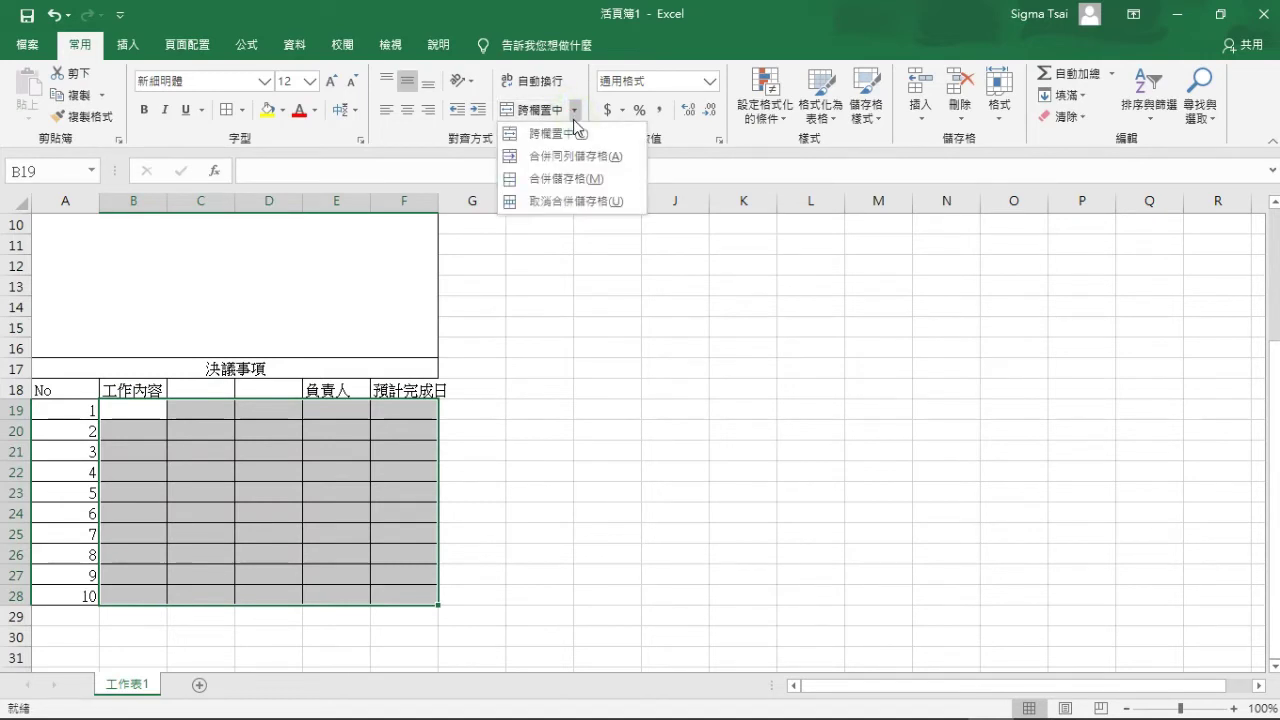
{"action": "left_click", "coordinate": [575, 156]}
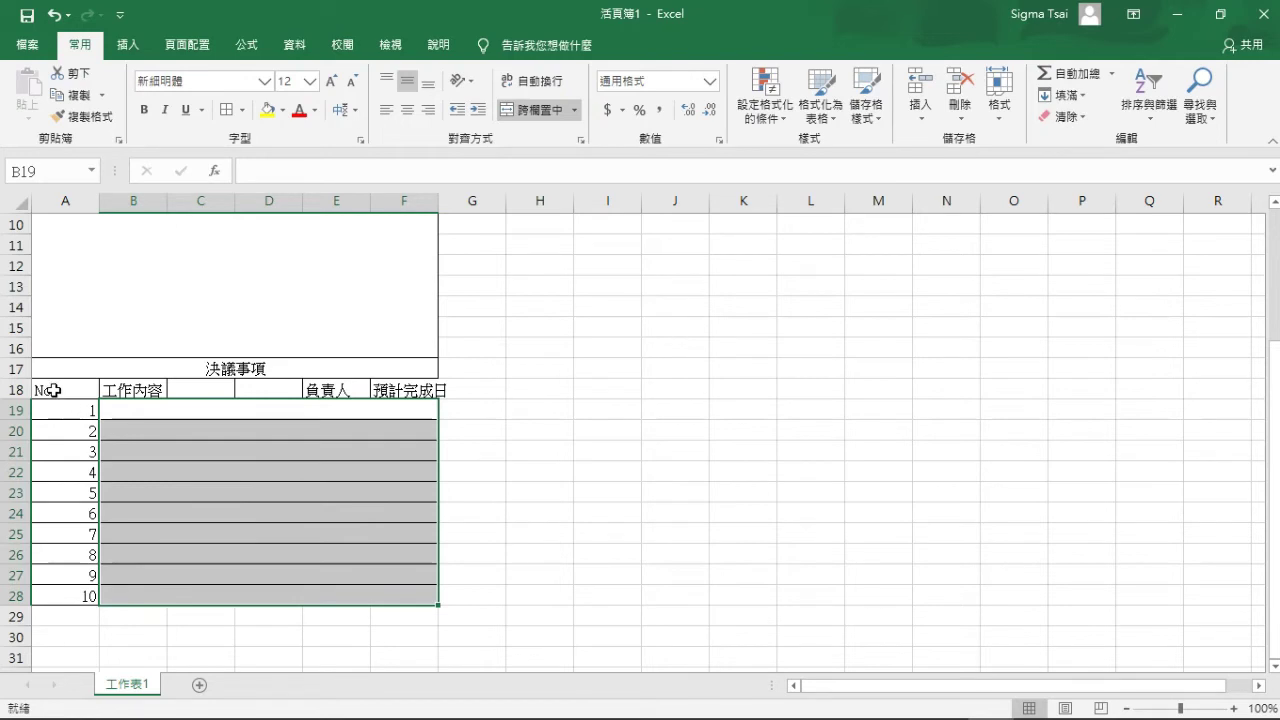
{"action": "left_click_drag", "start_coordinate": [110, 389], "coordinate": [265, 390]}
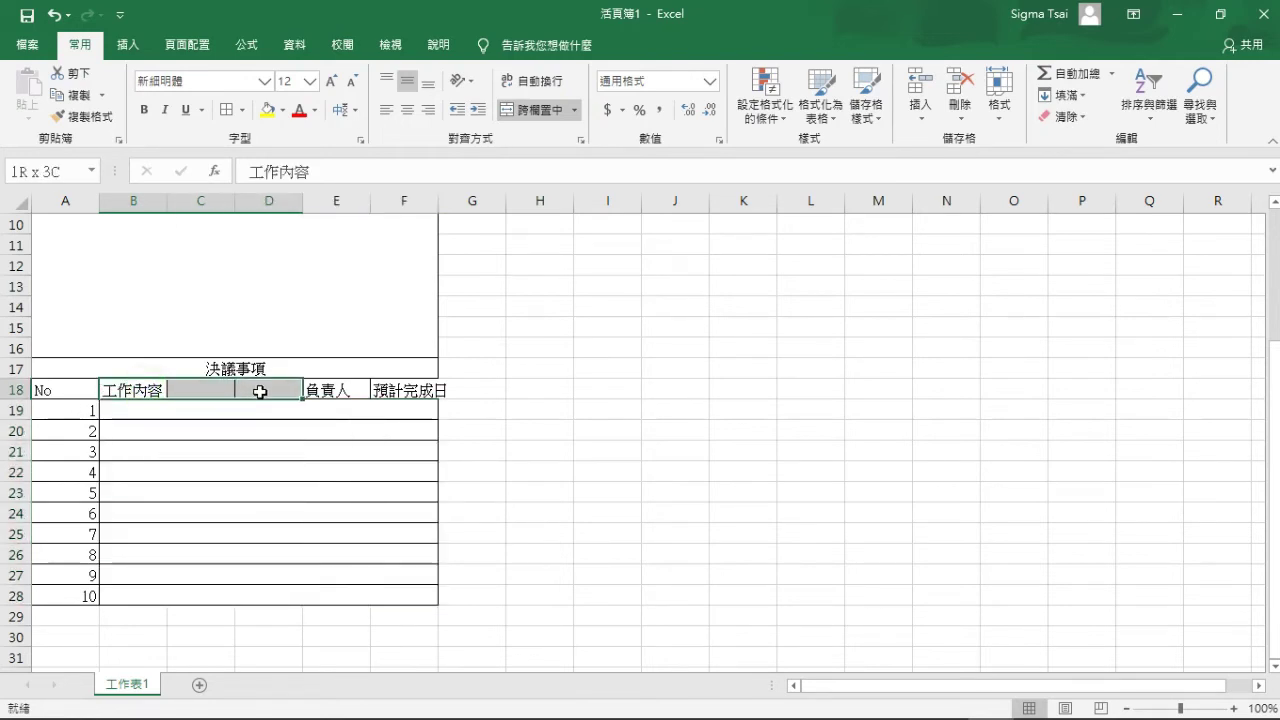
Step: Merge B18:D18 into one 工作內容 heading and centre the row 18 headings
{"action": "left_click", "coordinate": [574, 110]}
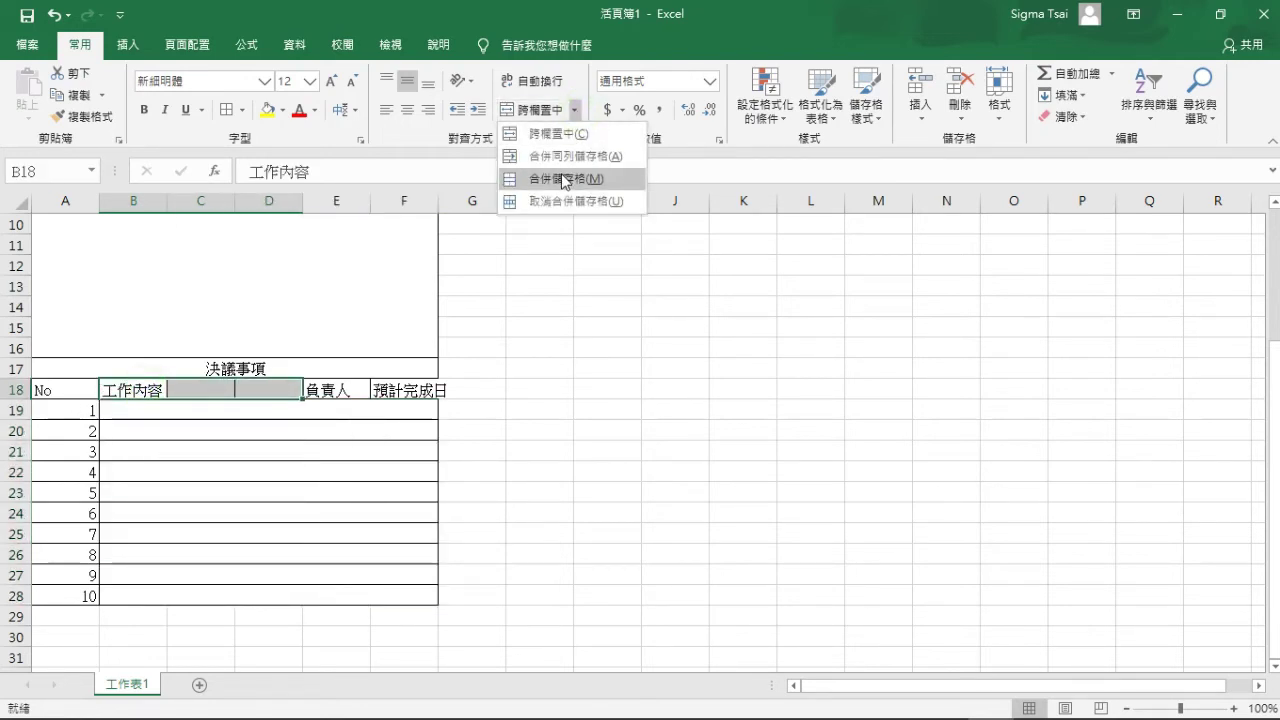
{"action": "left_click", "coordinate": [565, 180]}
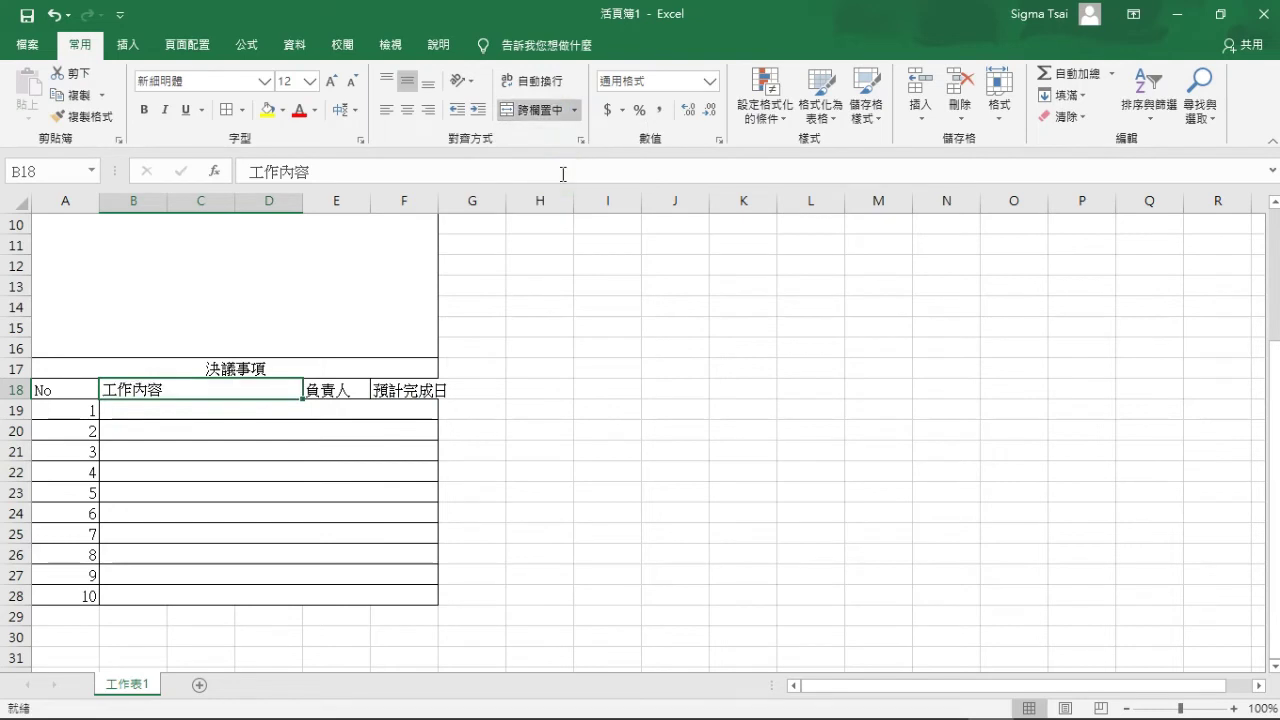
{"action": "left_click", "coordinate": [410, 113]}
{"action": "left_click", "coordinate": [80, 395]}
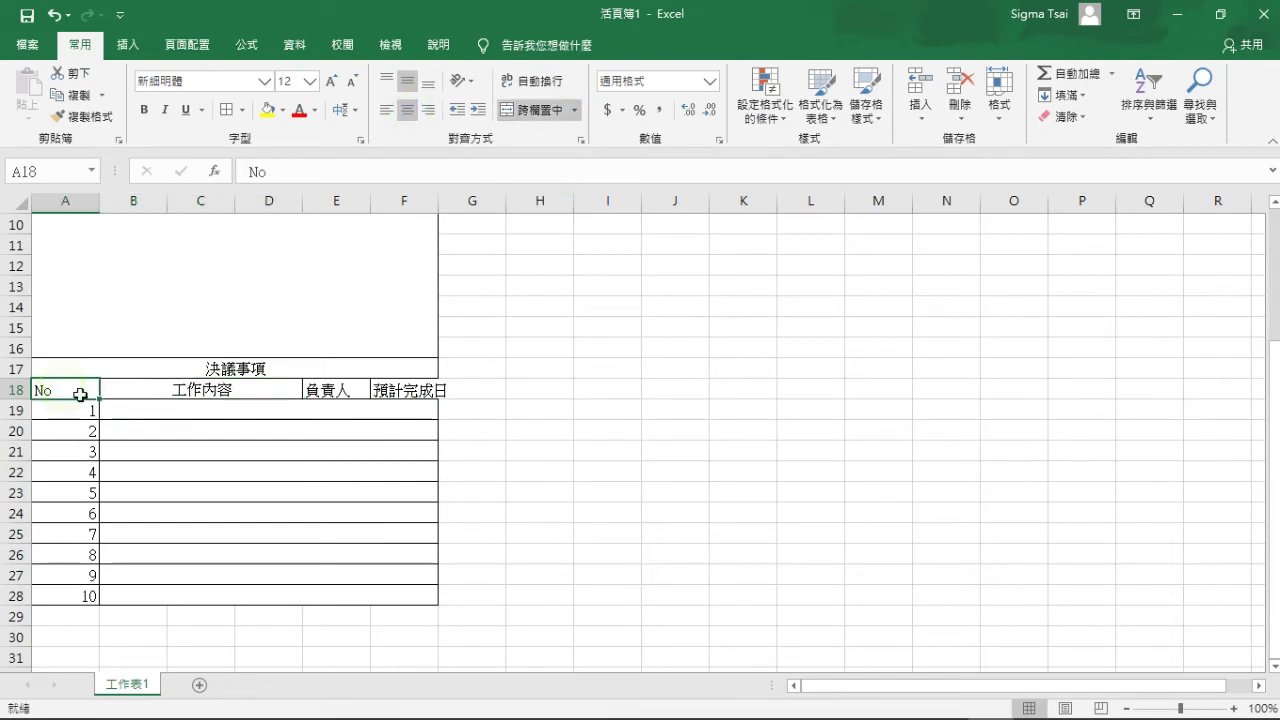
{"action": "left_click_drag", "start_coordinate": [80, 395], "coordinate": [390, 394]}
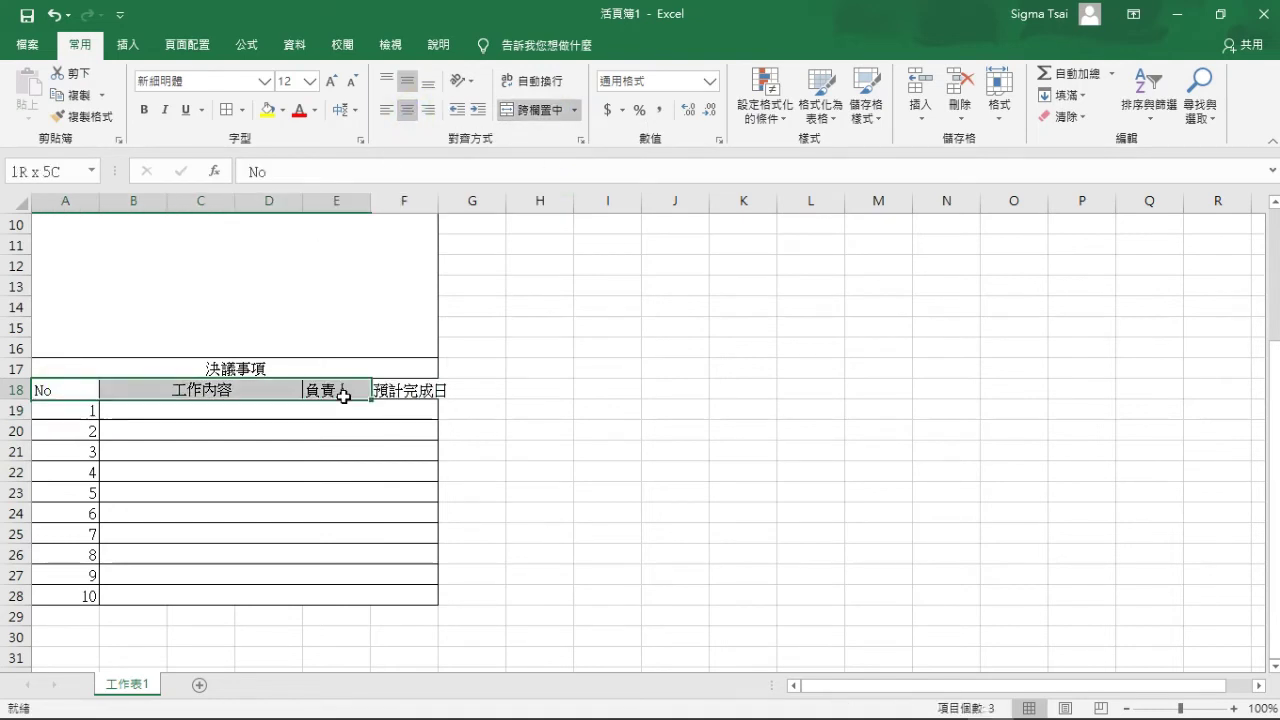
{"action": "left_click", "coordinate": [407, 110]}
Step: Centre the item numbers 1–10 in A19:A28
{"action": "left_click_drag", "start_coordinate": [66, 390], "coordinate": [67, 598]}
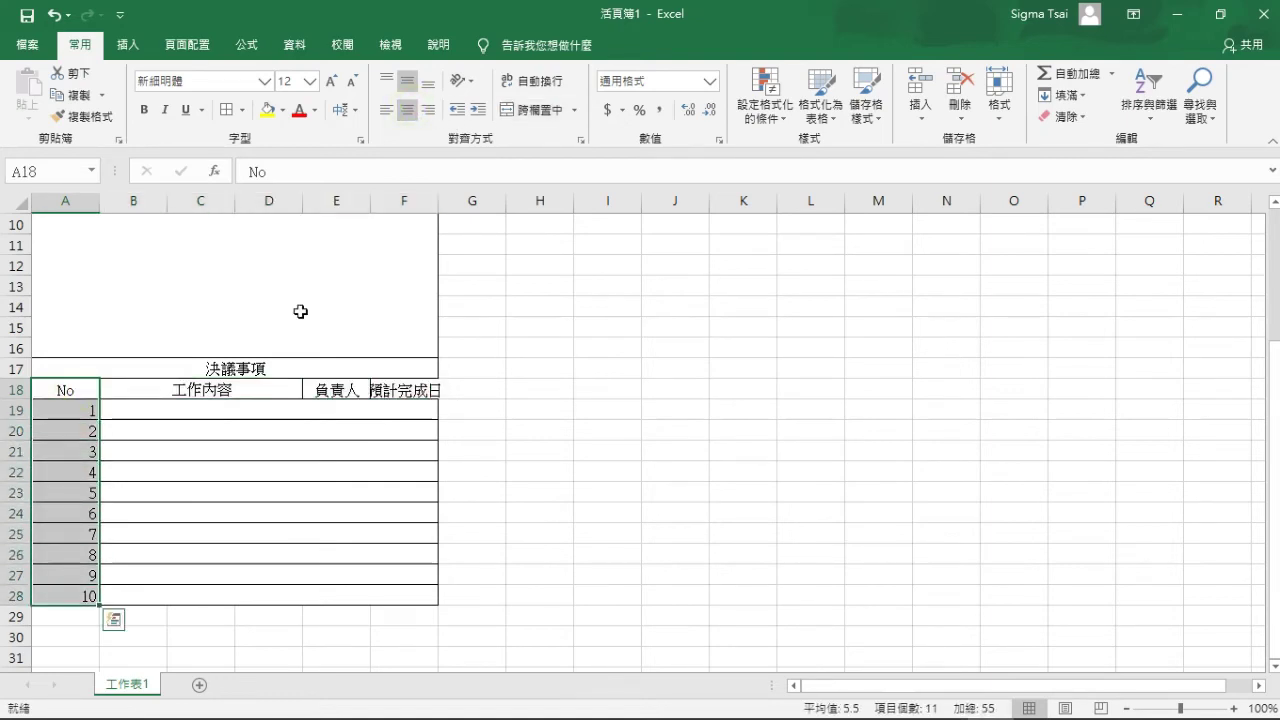
{"action": "left_click", "coordinate": [406, 115]}
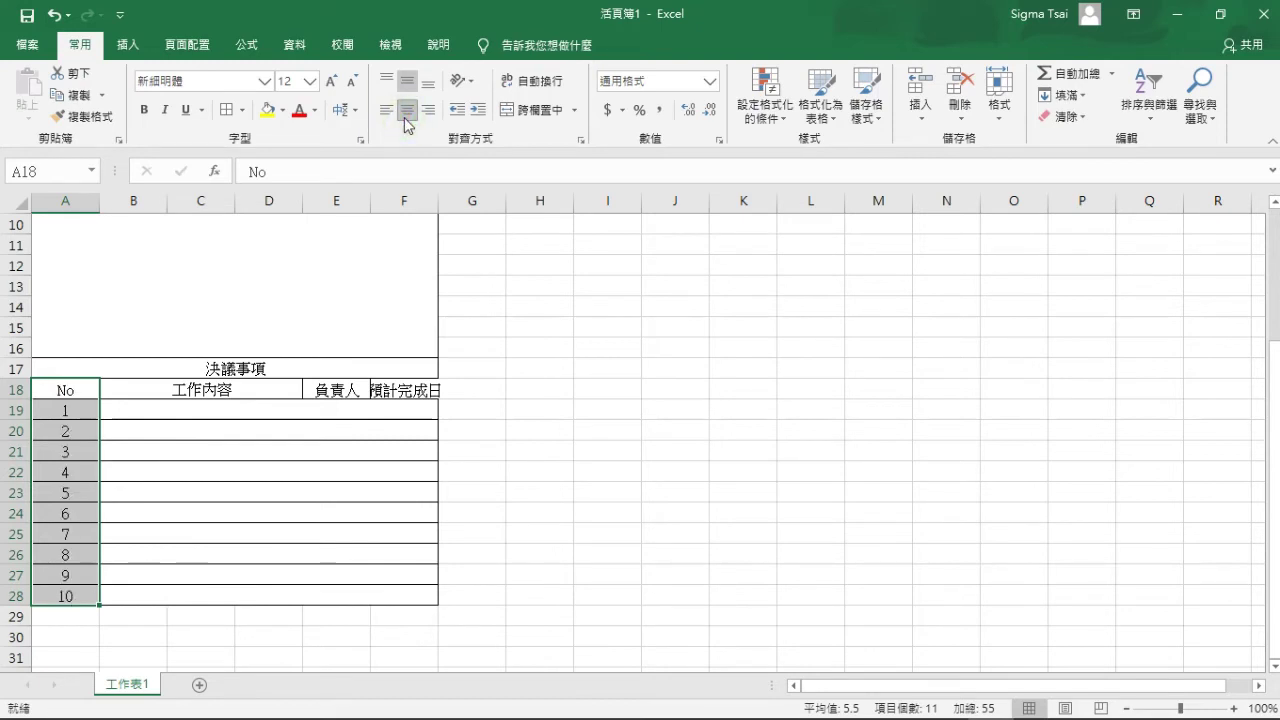
{"action": "key", "text": "ctrl+z"}
{"action": "left_click", "coordinate": [88, 411]}
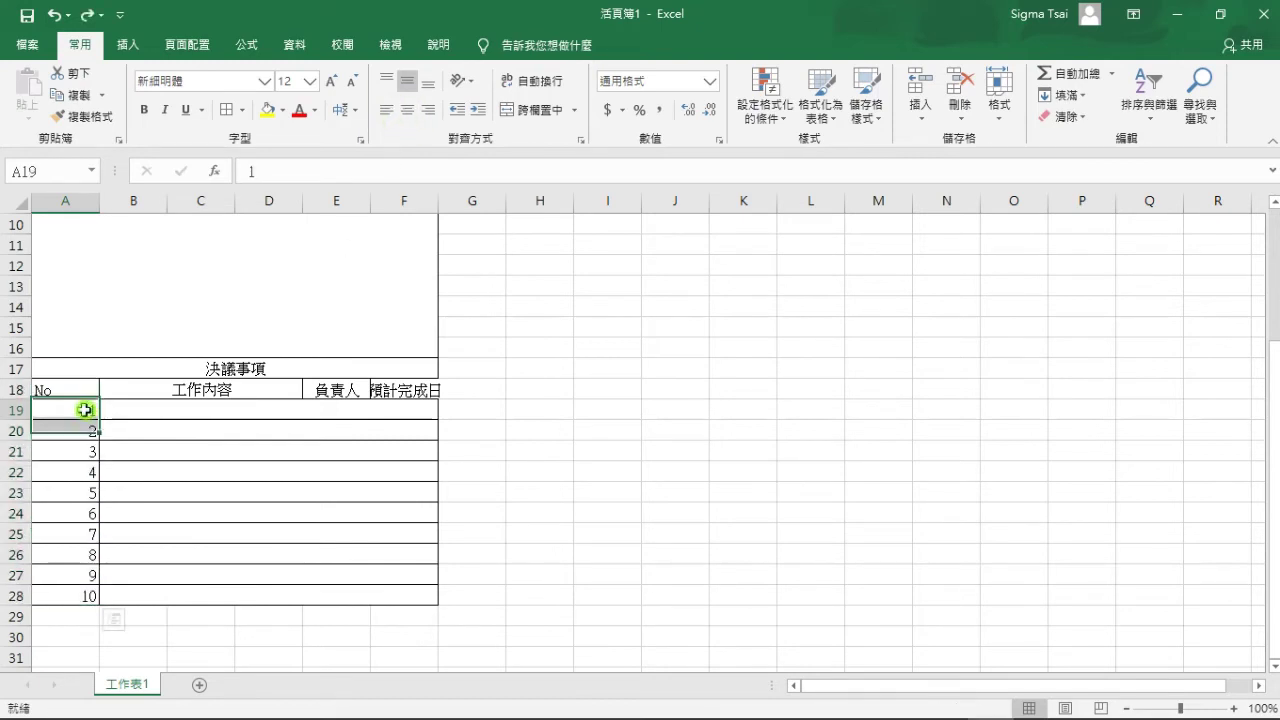
{"action": "left_click", "coordinate": [69, 594], "text": "shift"}
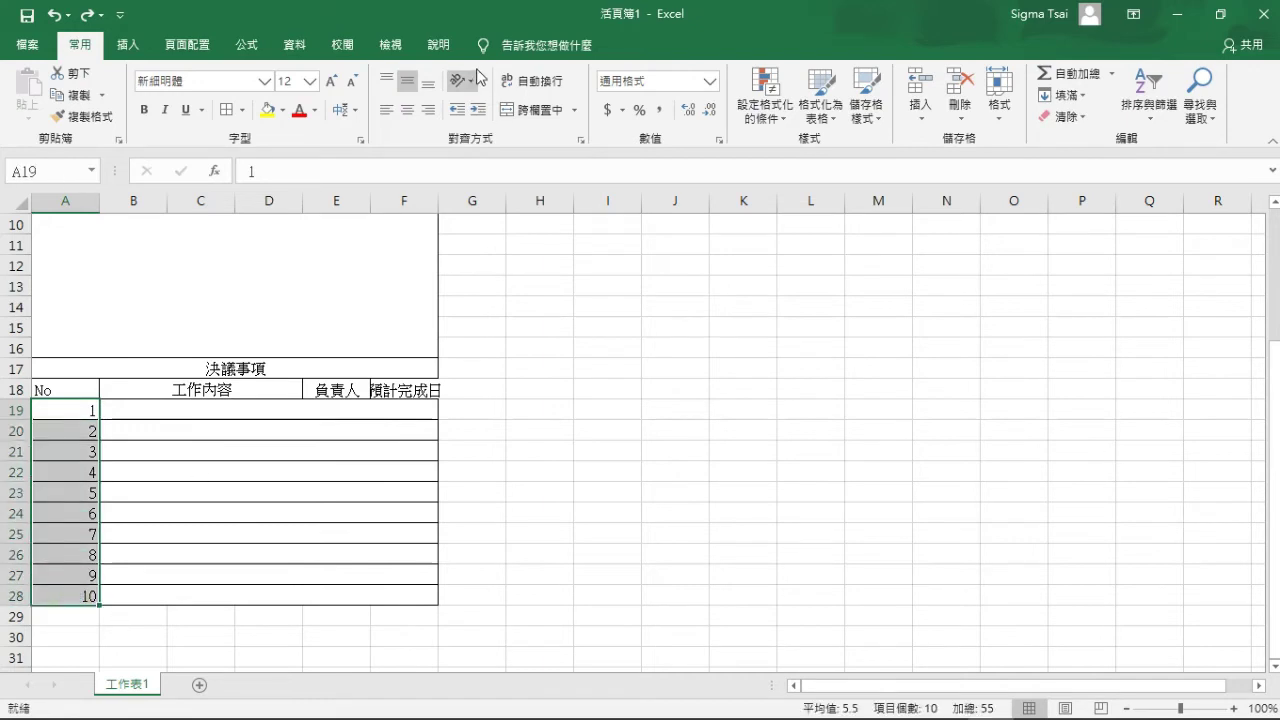
{"action": "left_click", "coordinate": [408, 112]}
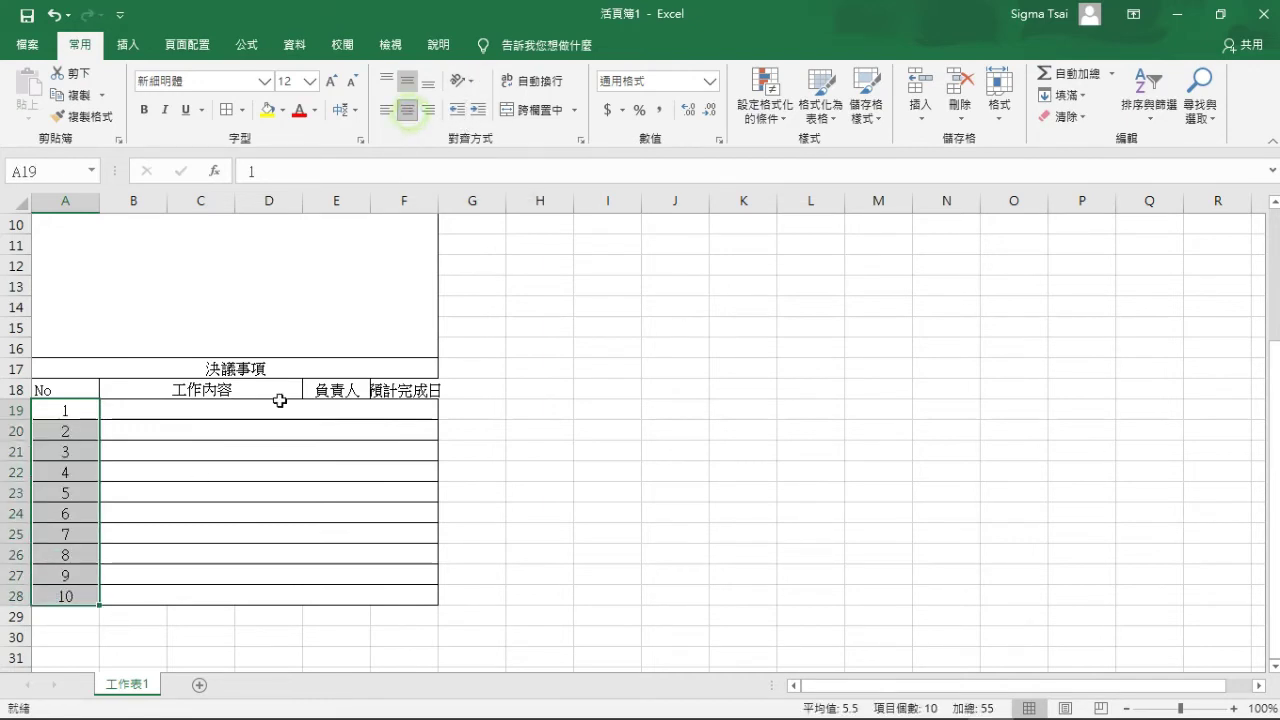
{"action": "left_click", "coordinate": [246, 410]}
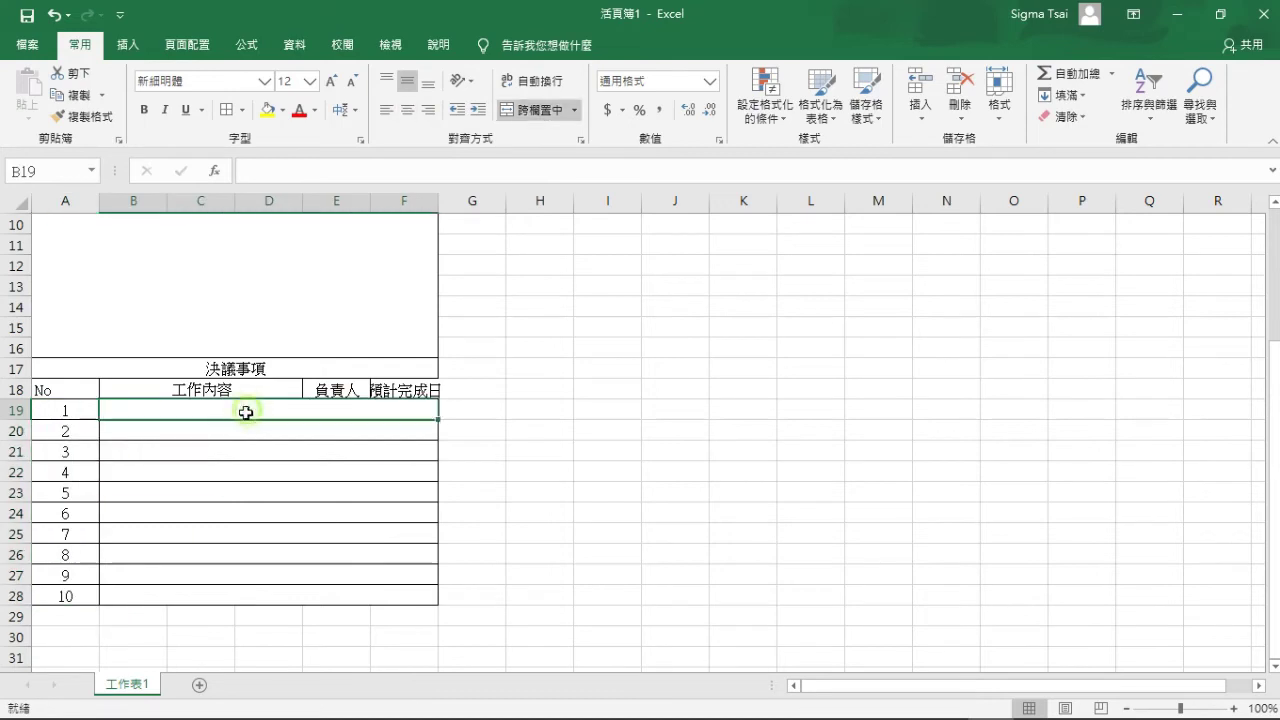
Step: Turn off Gridlines View on the Page Layout tab so only form borders show
{"action": "scroll", "coordinate": [424, 592], "scroll_direction": "up", "scroll_amount": 3}
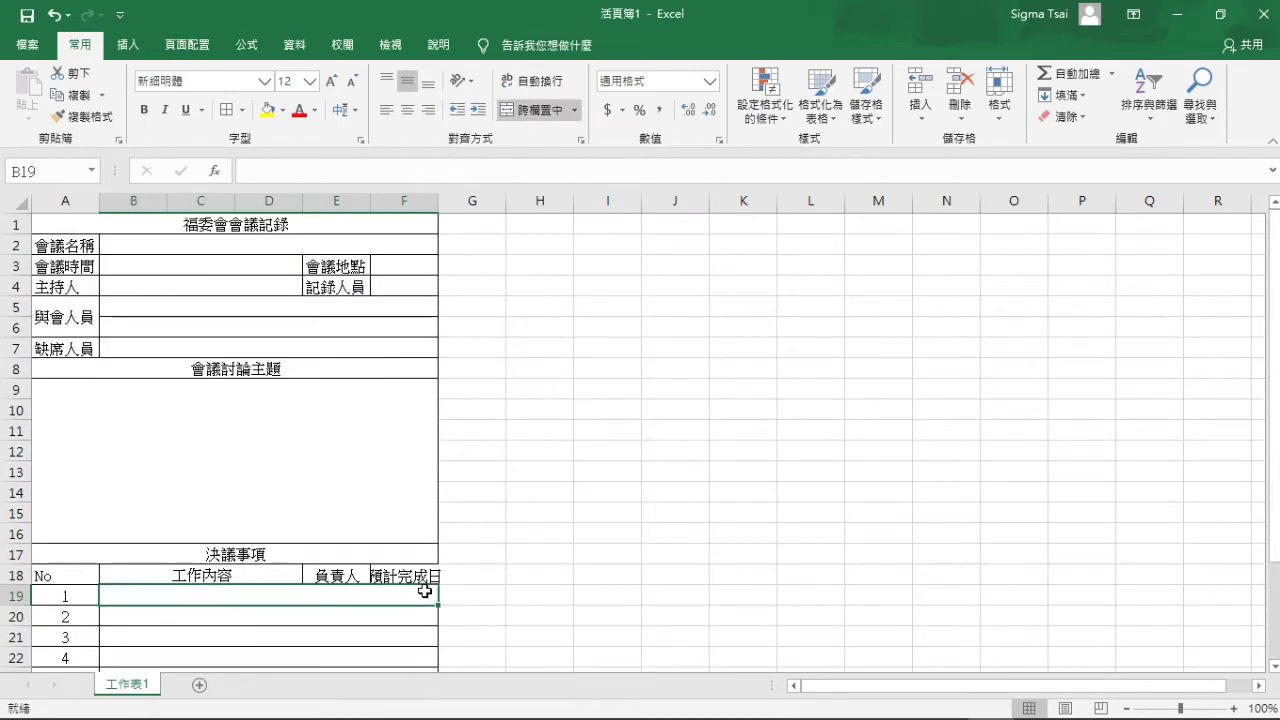
{"action": "scroll", "coordinate": [424, 592], "scroll_direction": "down", "scroll_amount": 1}
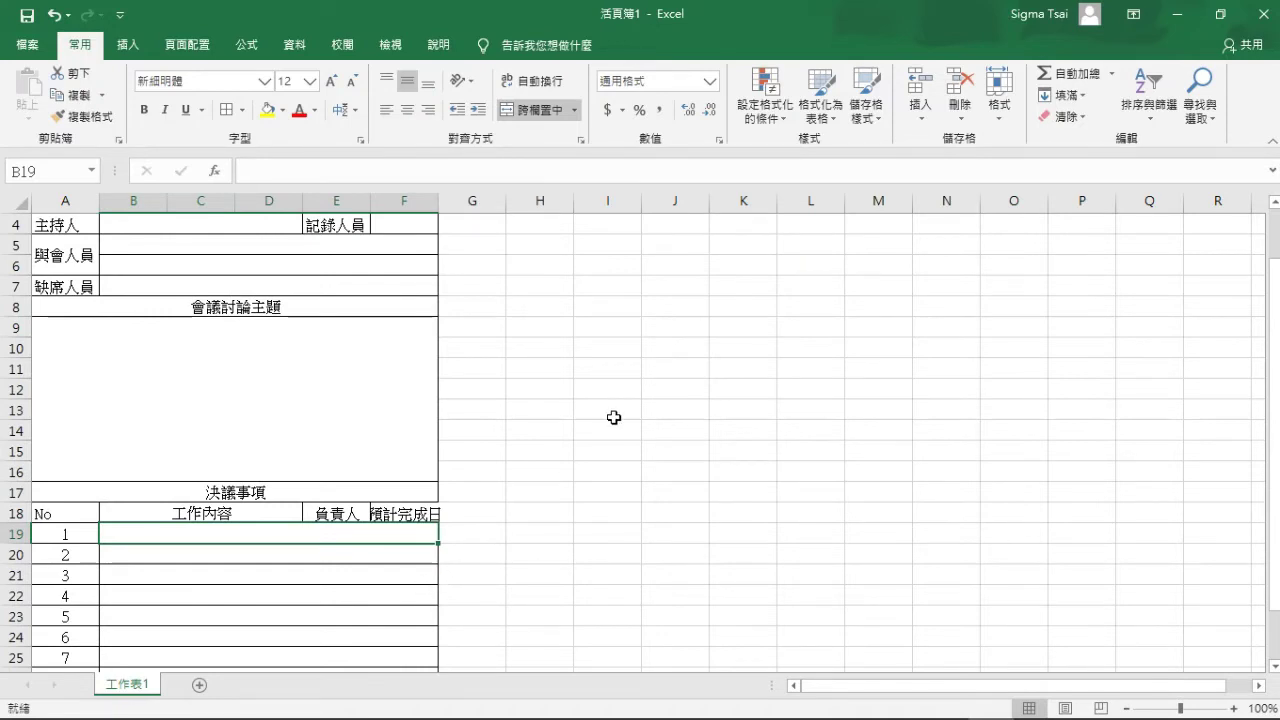
{"action": "scroll", "coordinate": [545, 413], "scroll_direction": "up", "scroll_amount": 1}
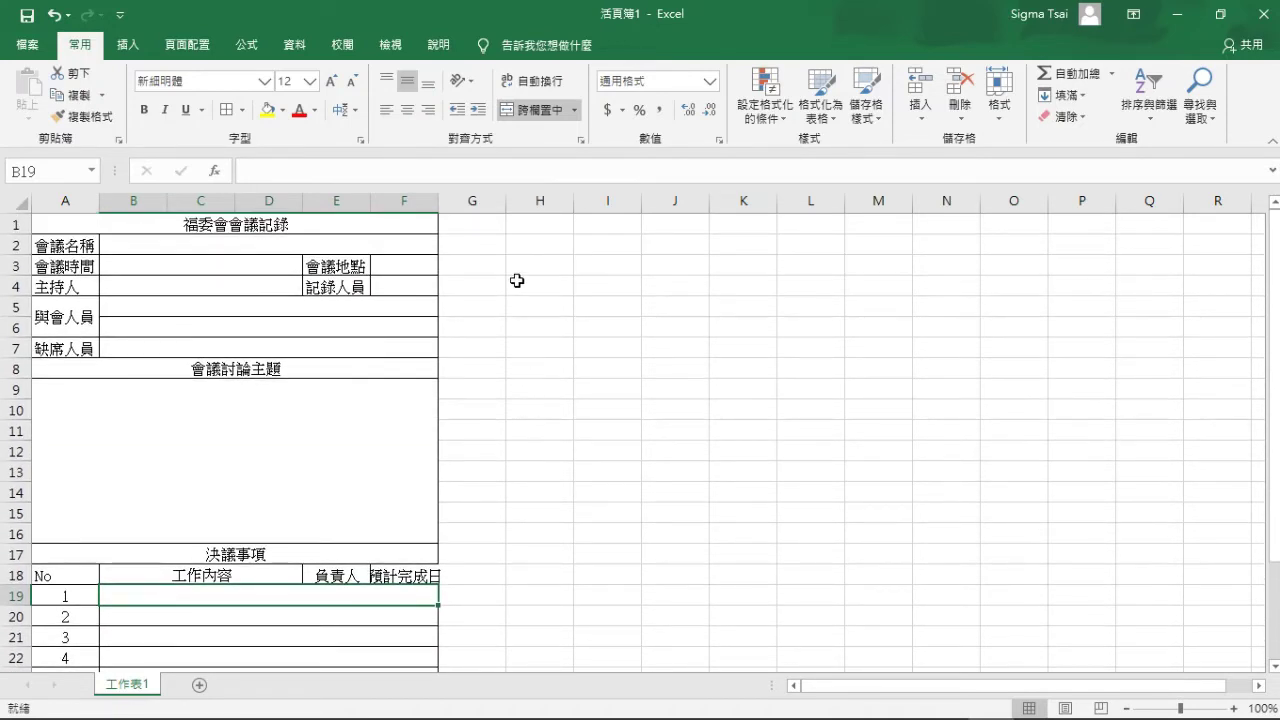
{"action": "left_click", "coordinate": [523, 270]}
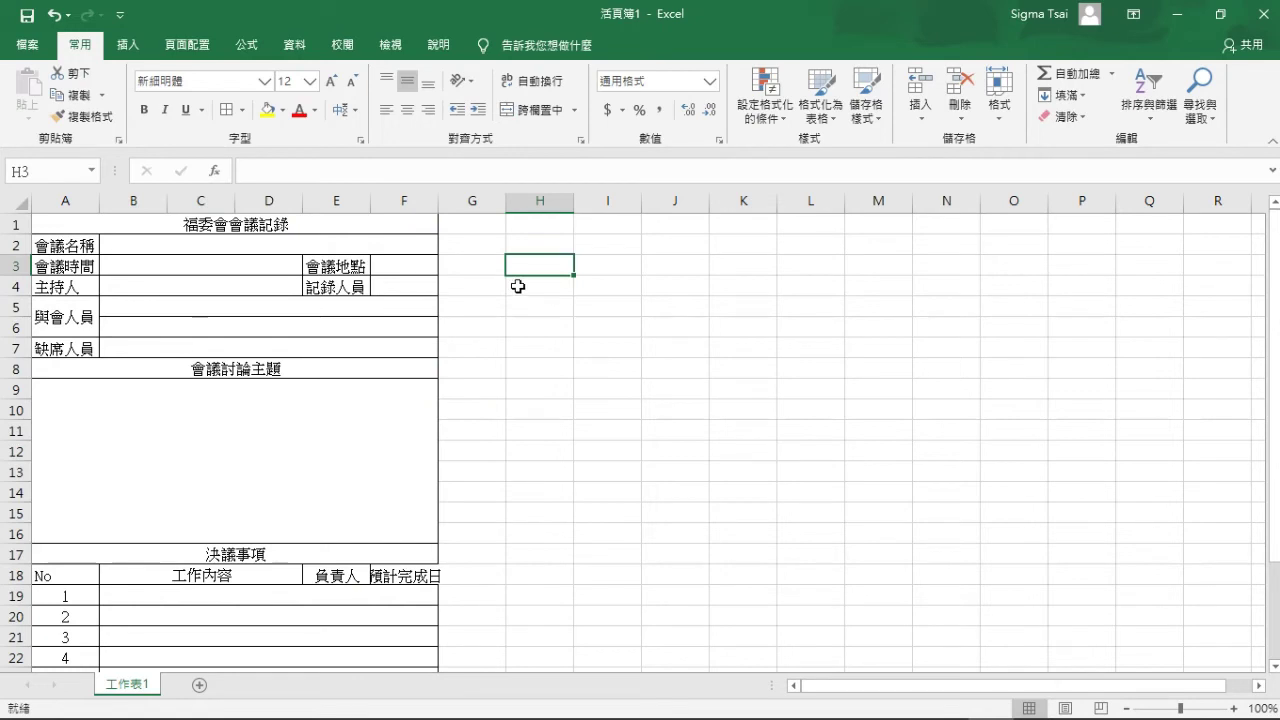
{"action": "left_click", "coordinate": [177, 48]}
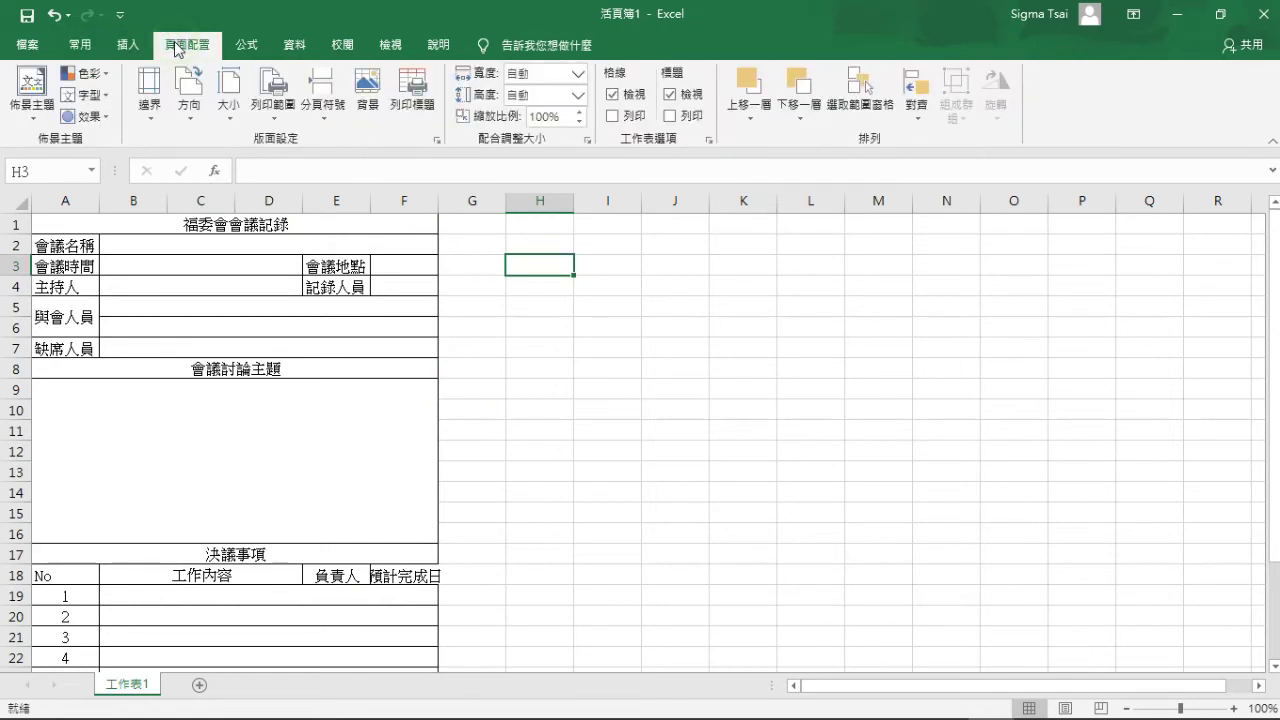
{"action": "left_click", "coordinate": [625, 103]}
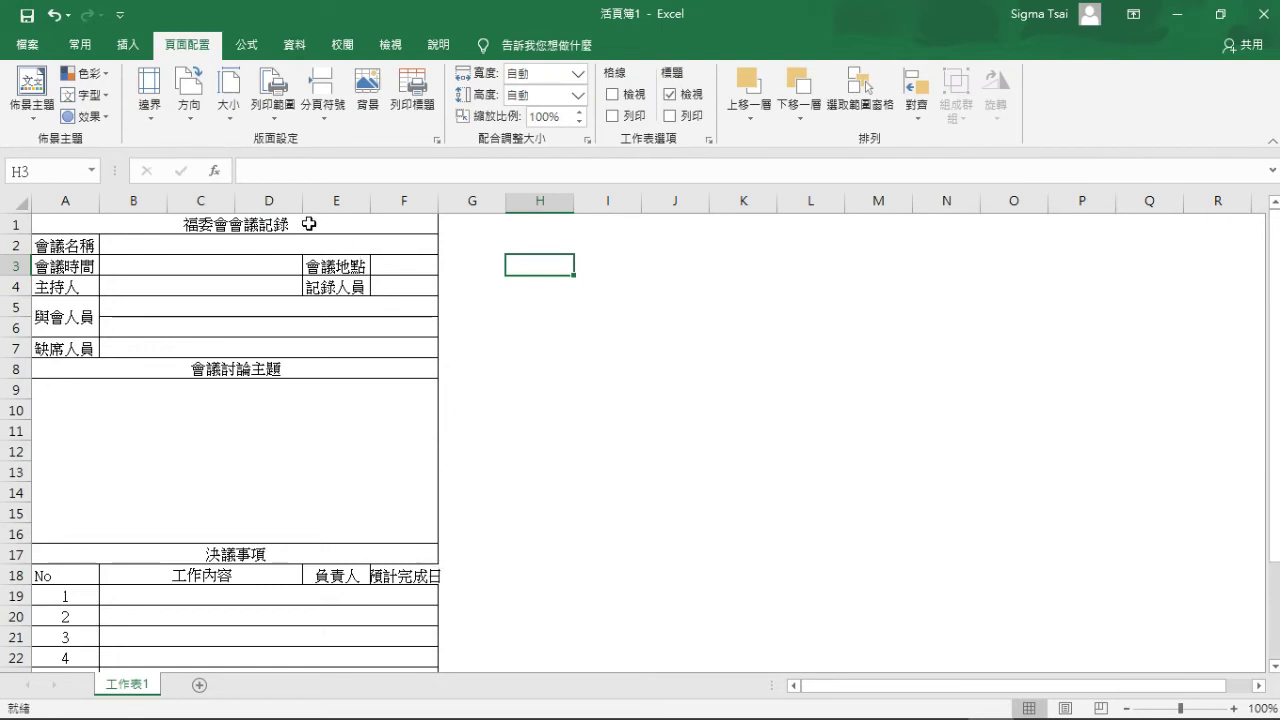
{"action": "left_click", "coordinate": [309, 224]}
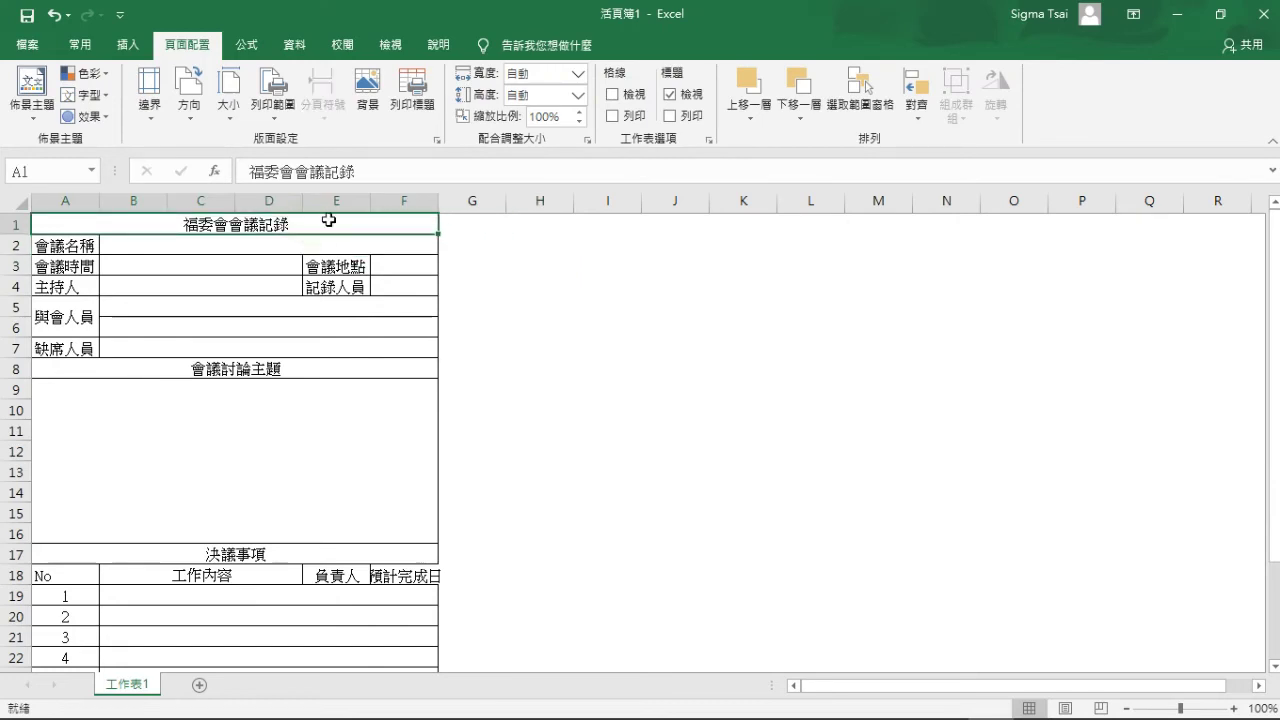
{"action": "left_click", "coordinate": [80, 45]}
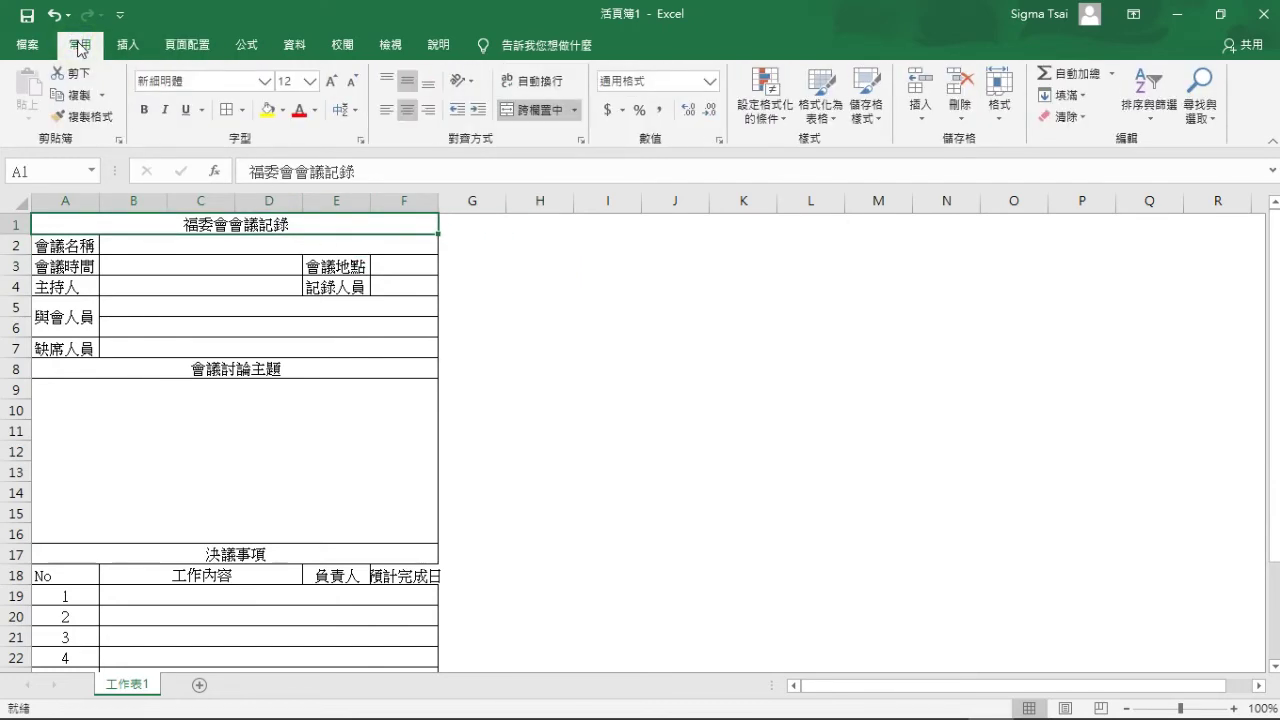
Step: Set the 福委會會議記錄 title to 標楷體 font, size 28
{"action": "left_click", "coordinate": [264, 81]}
{"action": "left_click", "coordinate": [240, 440]}
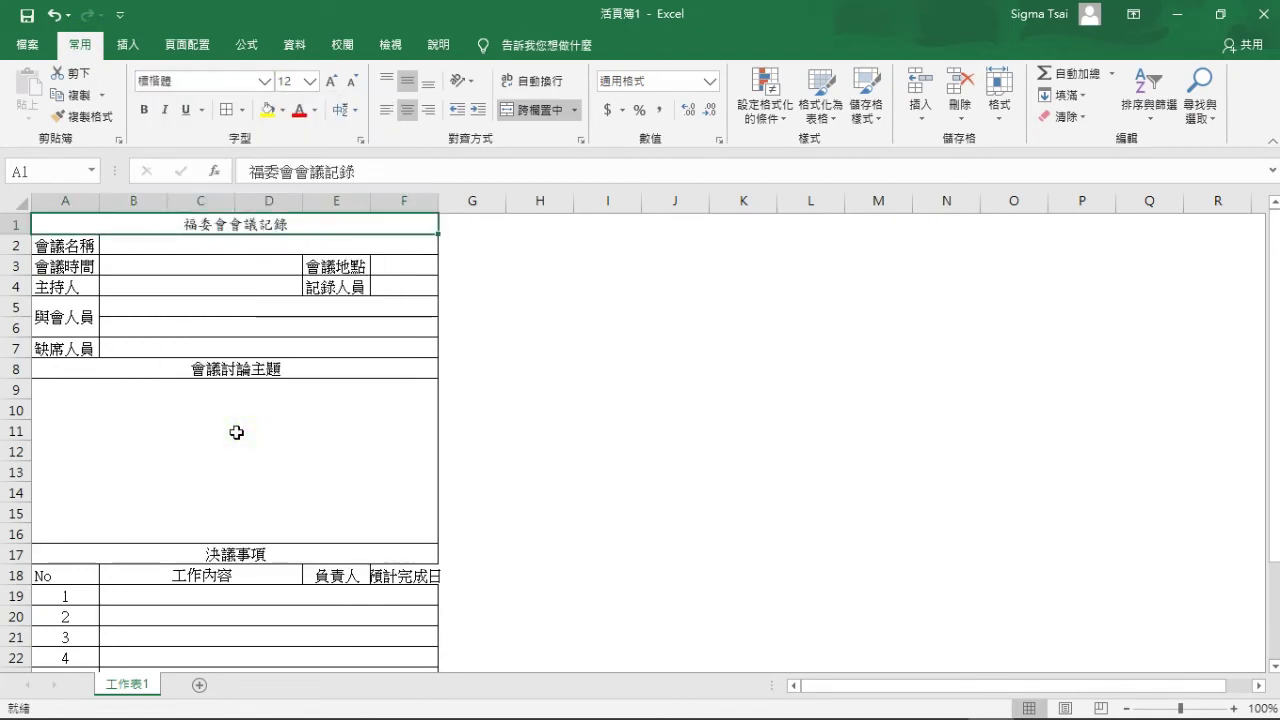
{"action": "left_click", "coordinate": [310, 81]}
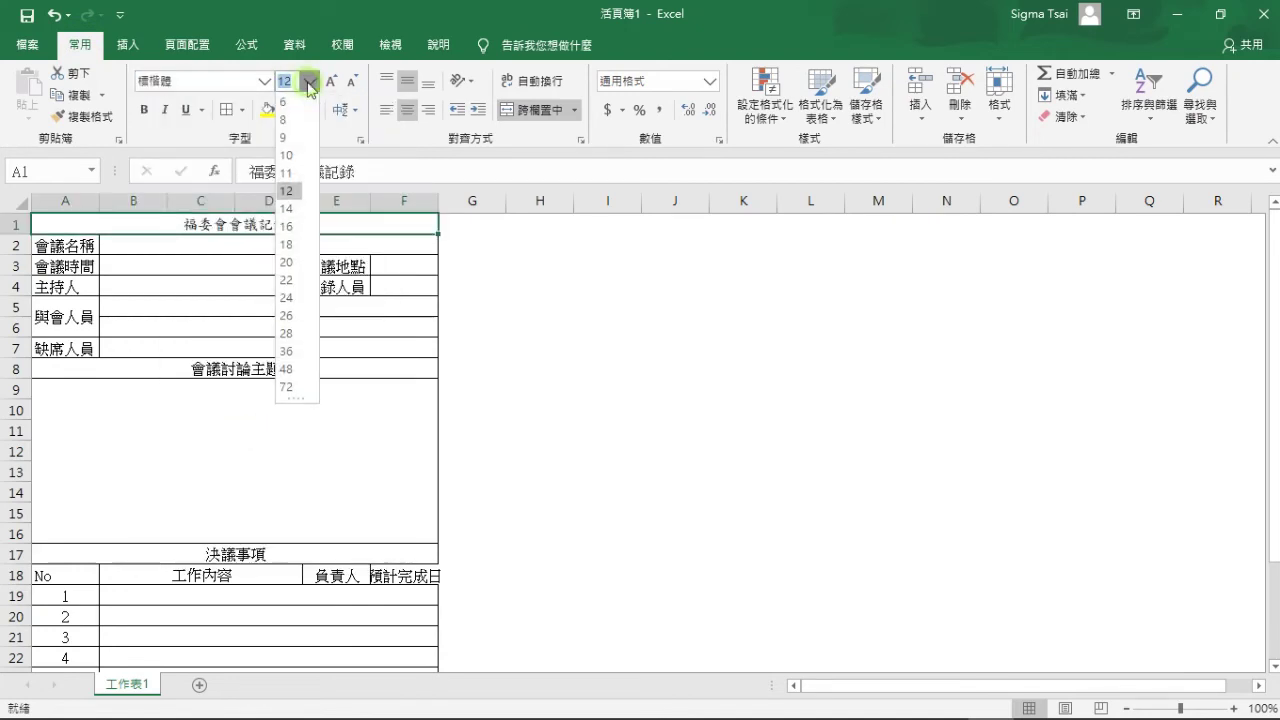
{"action": "left_click", "coordinate": [287, 334]}
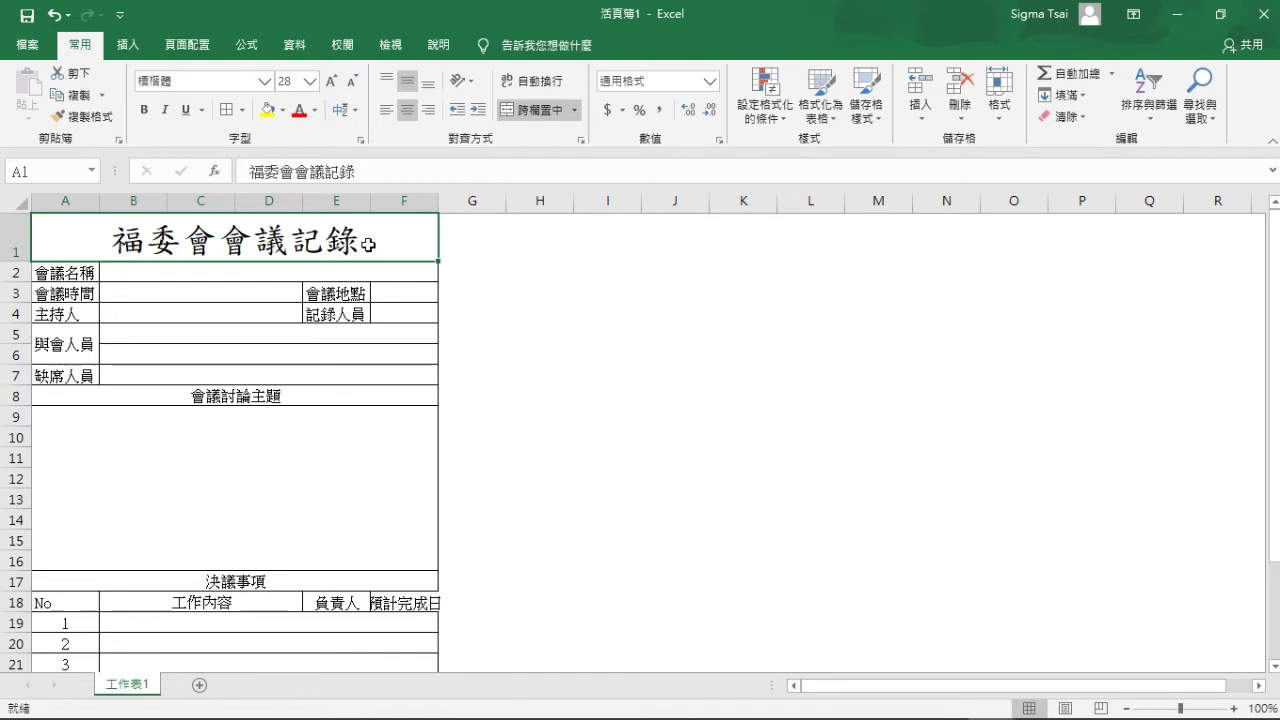
Step: Copy the title style to 會議討論主題 and 決議事項, and widen column A slightly
{"action": "left_click", "coordinate": [88, 118]}
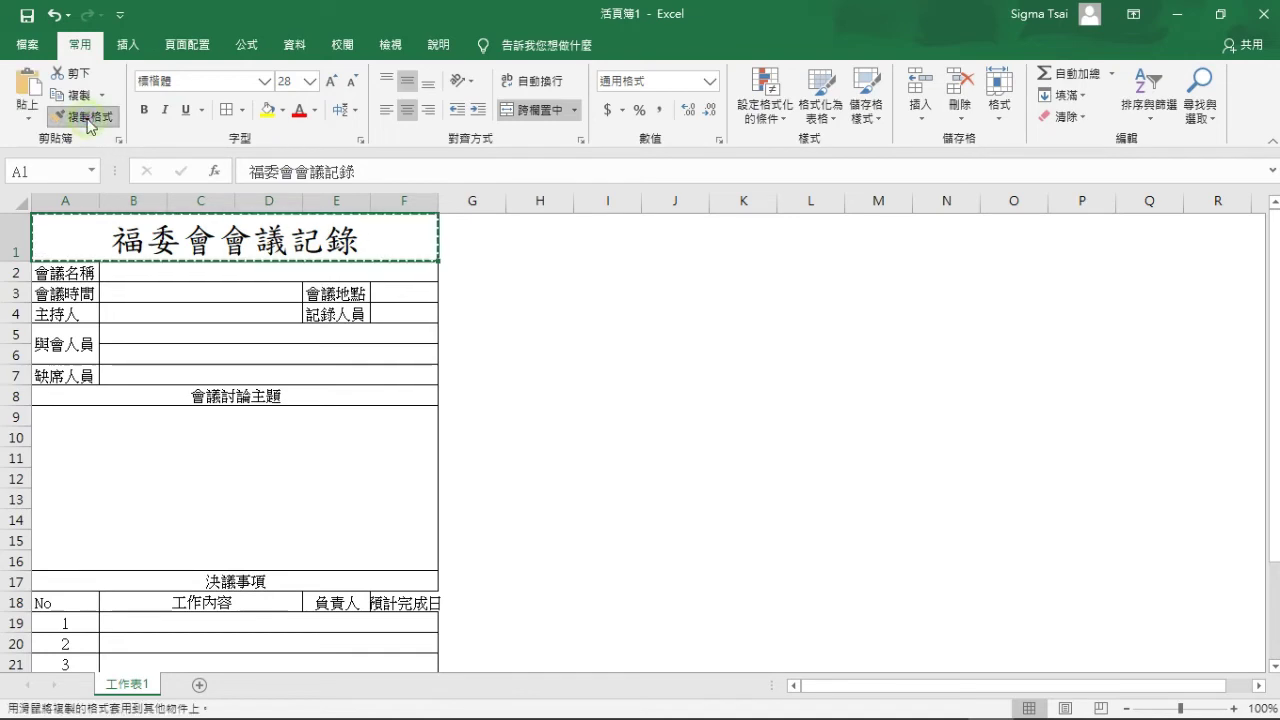
{"action": "left_click", "coordinate": [190, 392]}
{"action": "scroll", "coordinate": [249, 589], "scroll_direction": "down", "scroll_amount": 1}
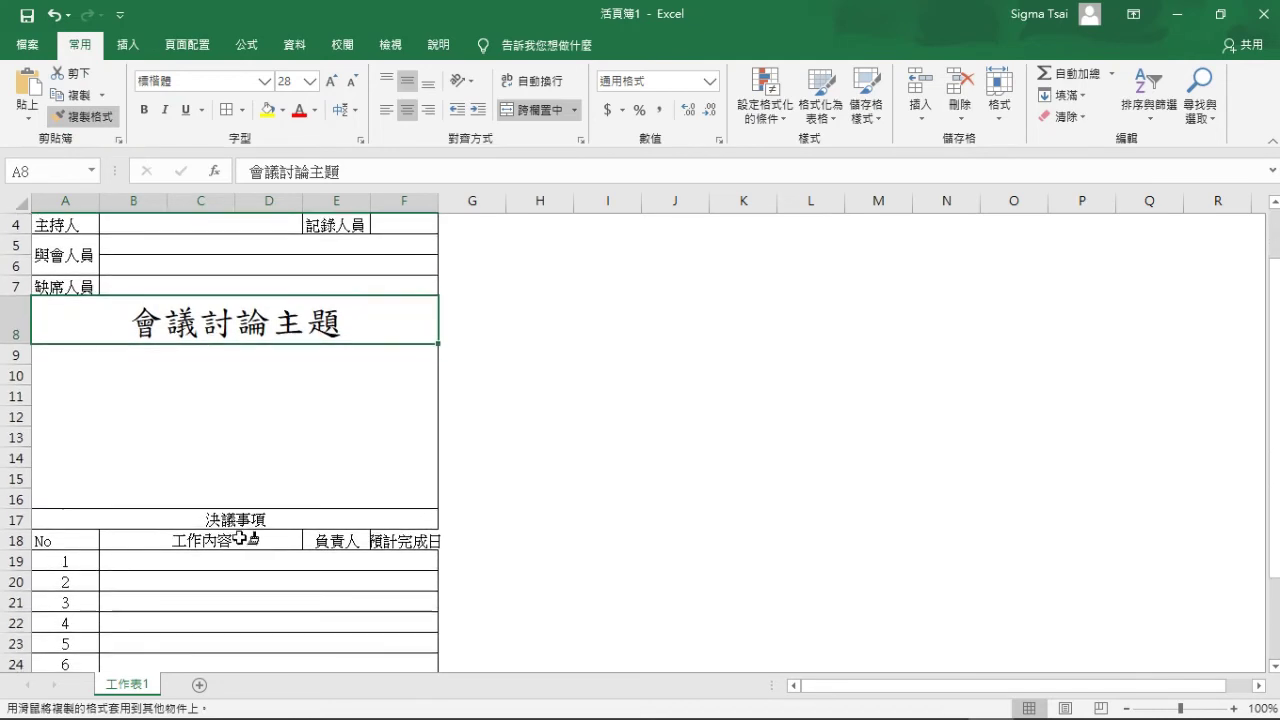
{"action": "left_click", "coordinate": [238, 520]}
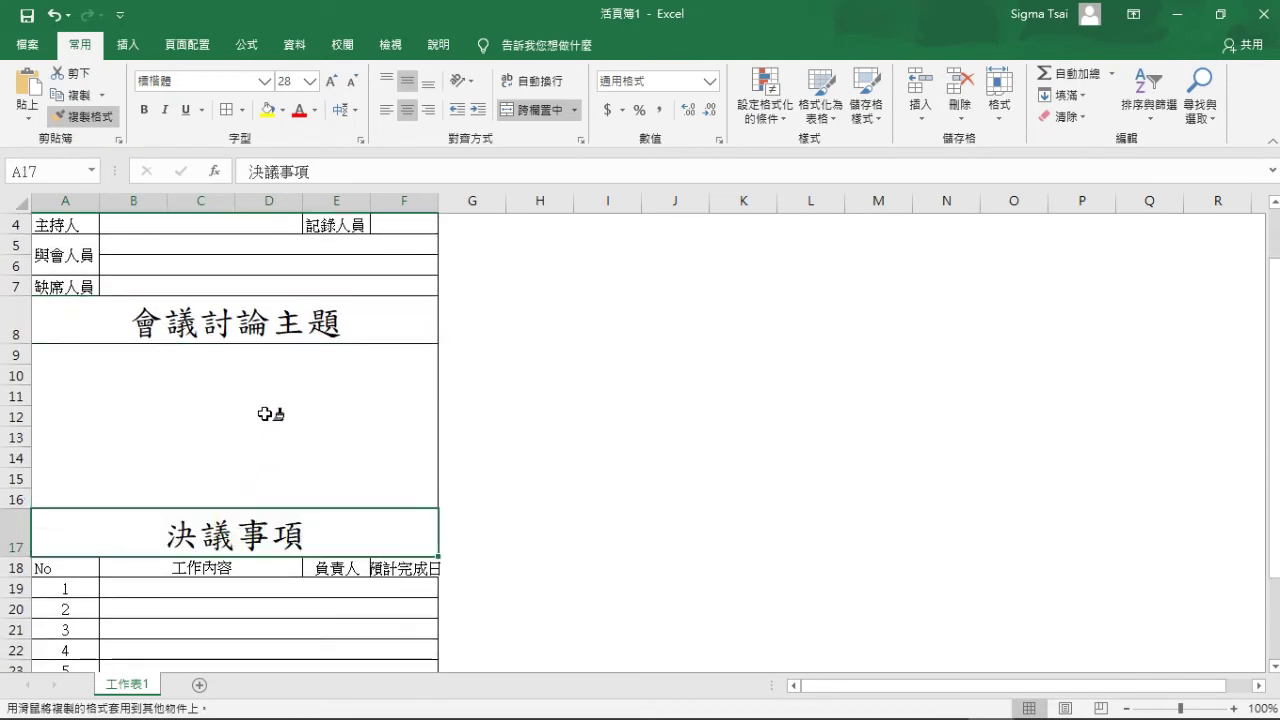
{"action": "key", "text": "Escape"}
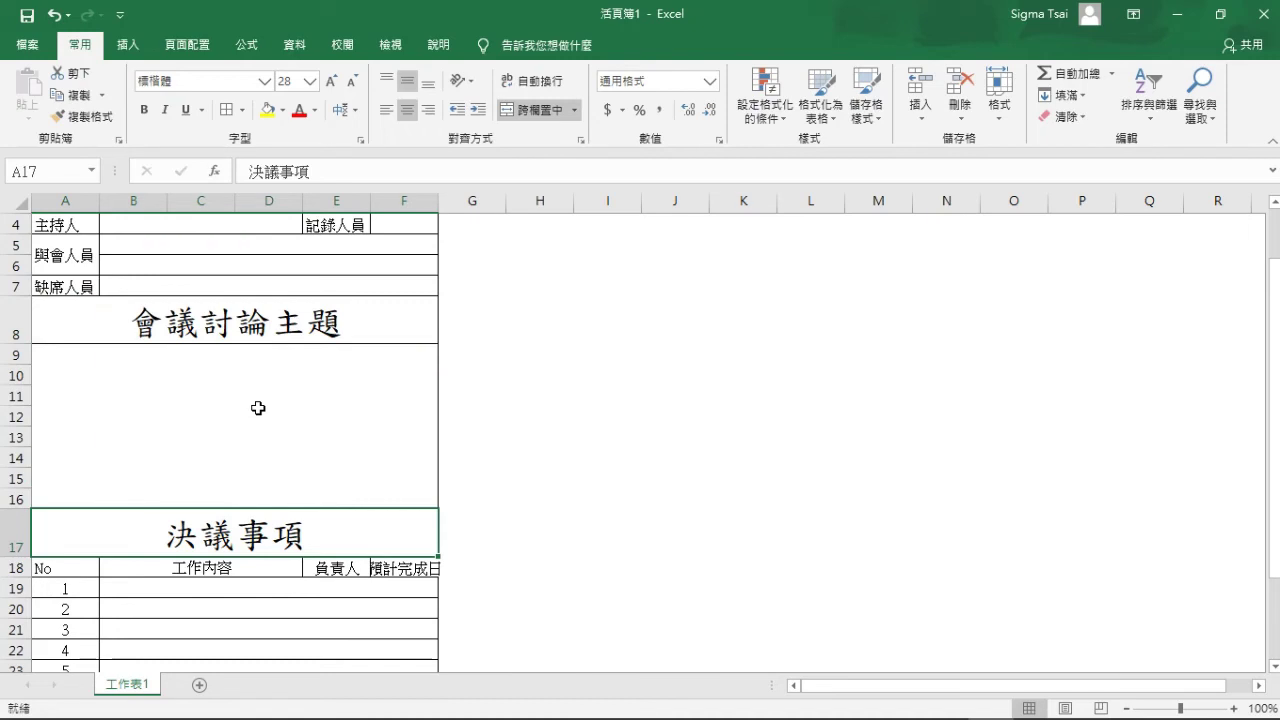
{"action": "scroll", "coordinate": [258, 408], "scroll_direction": "up", "scroll_amount": 3}
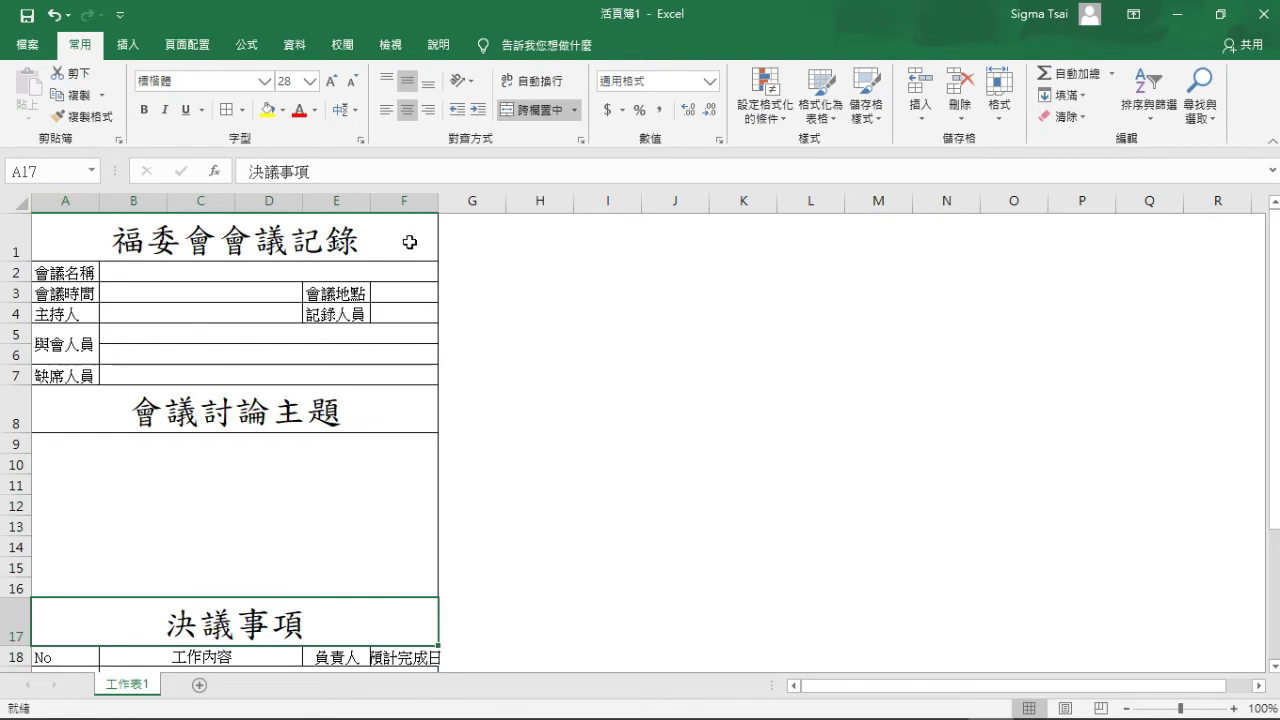
{"action": "mouse_move", "coordinate": [103, 203]}
{"action": "left_mouse_down"}
{"action": "mouse_move", "coordinate": [132, 207]}
{"action": "mouse_move", "coordinate": [112, 207]}
{"action": "left_mouse_up"}
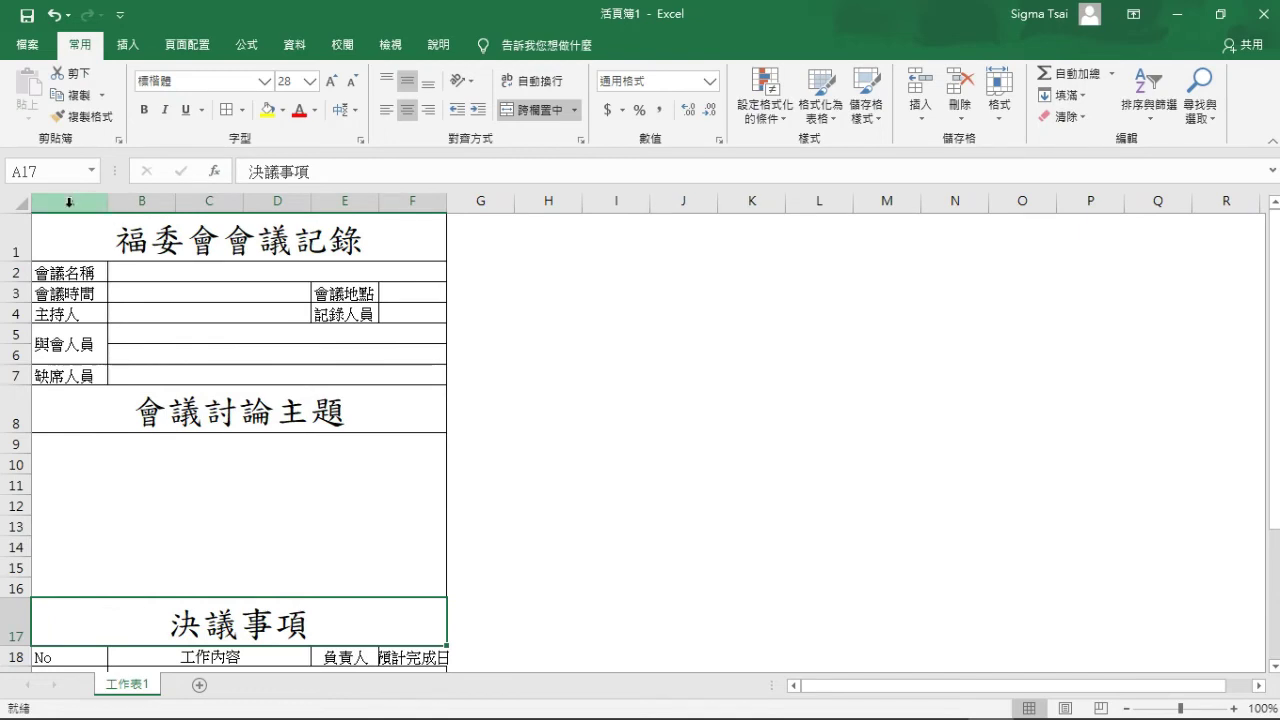
Step: Give columns A through F one equal, wider width
{"action": "left_click_drag", "start_coordinate": [69, 203], "coordinate": [429, 200]}
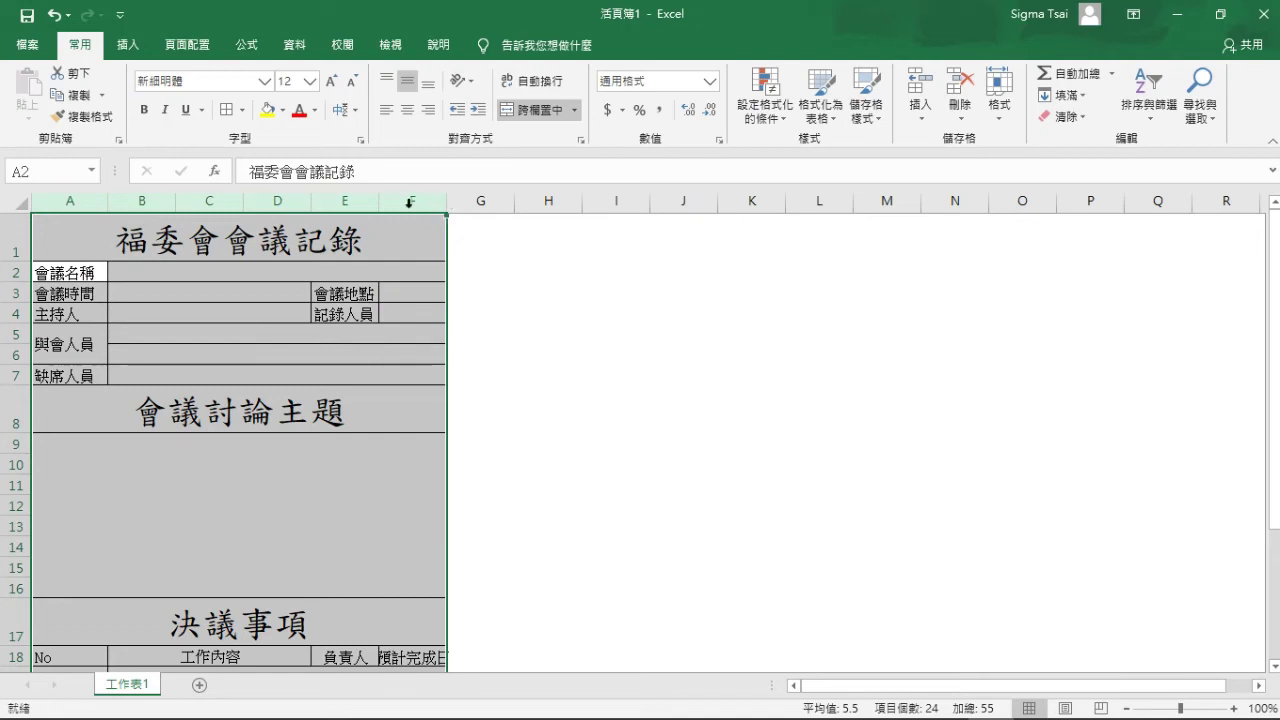
{"action": "left_click", "coordinate": [89, 200]}
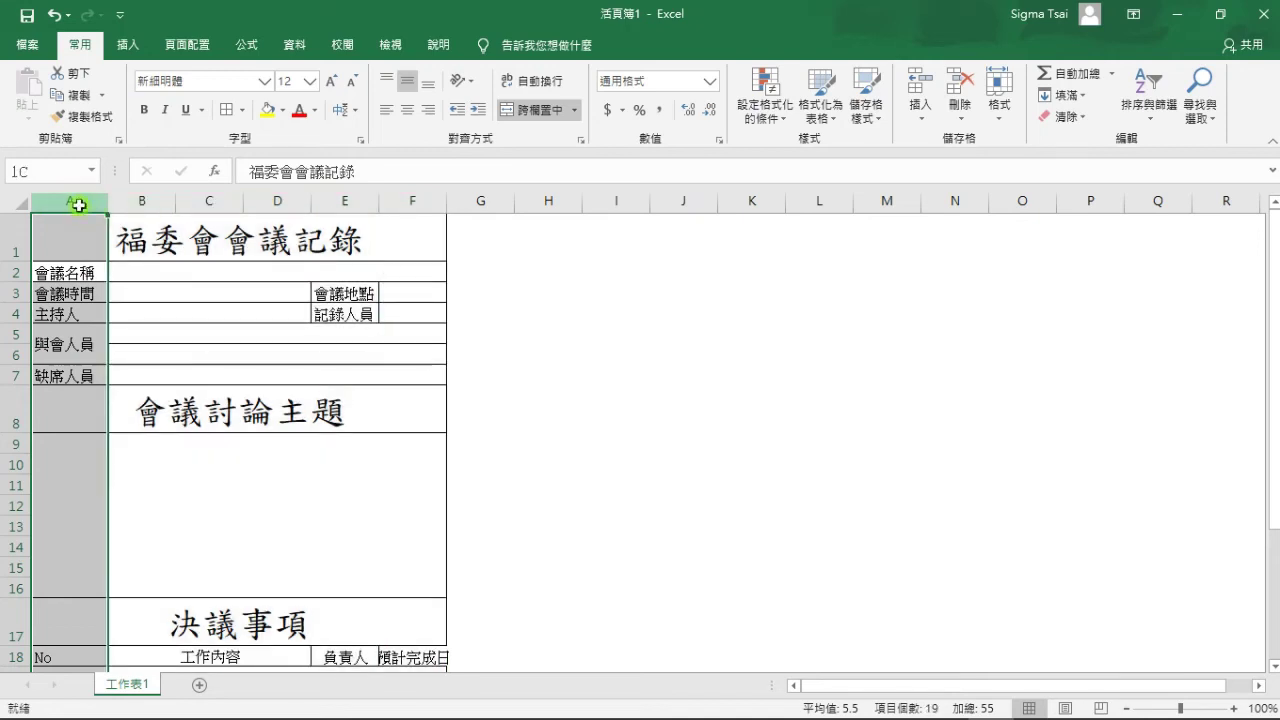
{"action": "left_click_drag", "start_coordinate": [78, 205], "coordinate": [460, 203]}
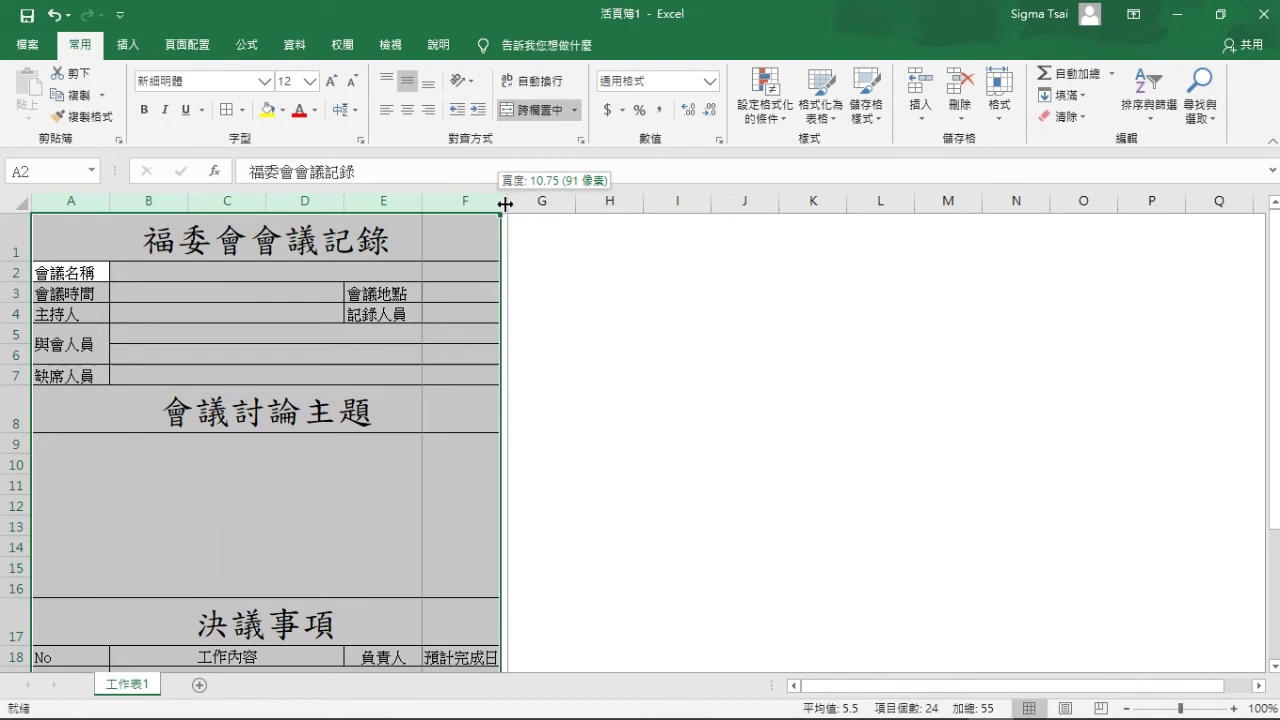
{"action": "left_click_drag", "start_coordinate": [505, 203], "coordinate": [505, 201]}
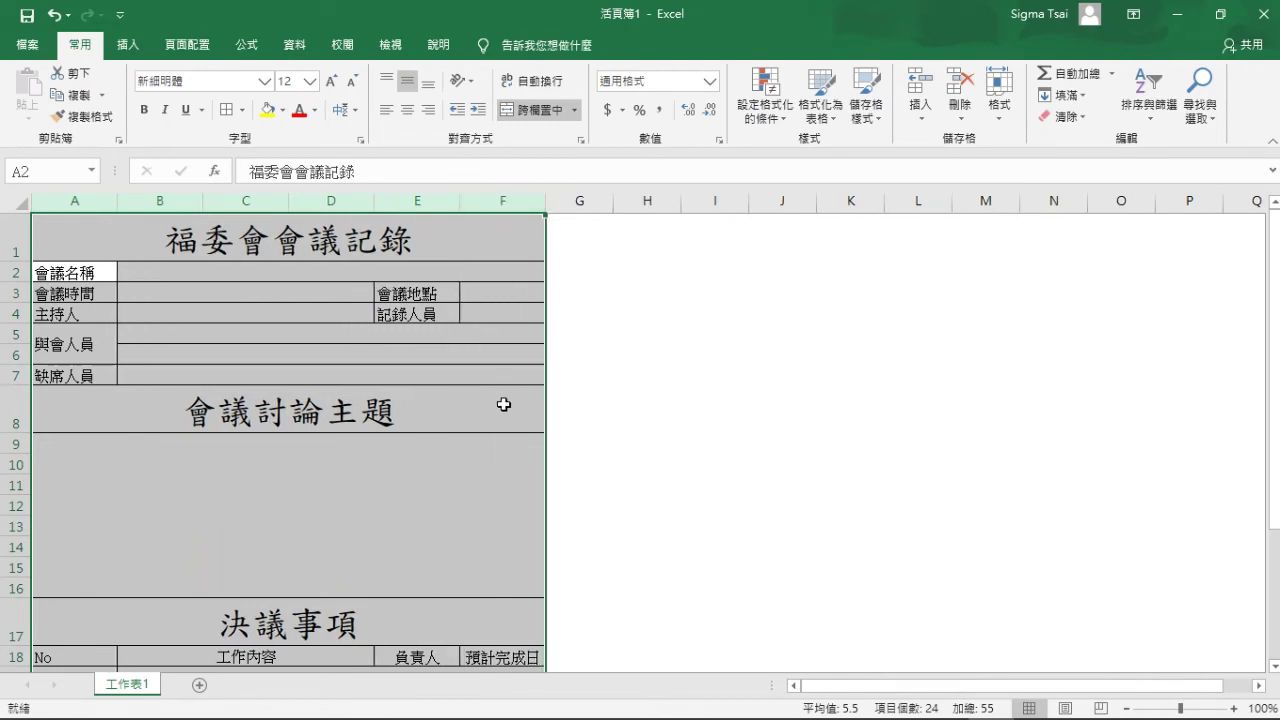
Step: Widen column F slightly so the 預計完成日 heading fits
{"action": "scroll", "coordinate": [515, 370], "scroll_direction": "down", "scroll_amount": 2}
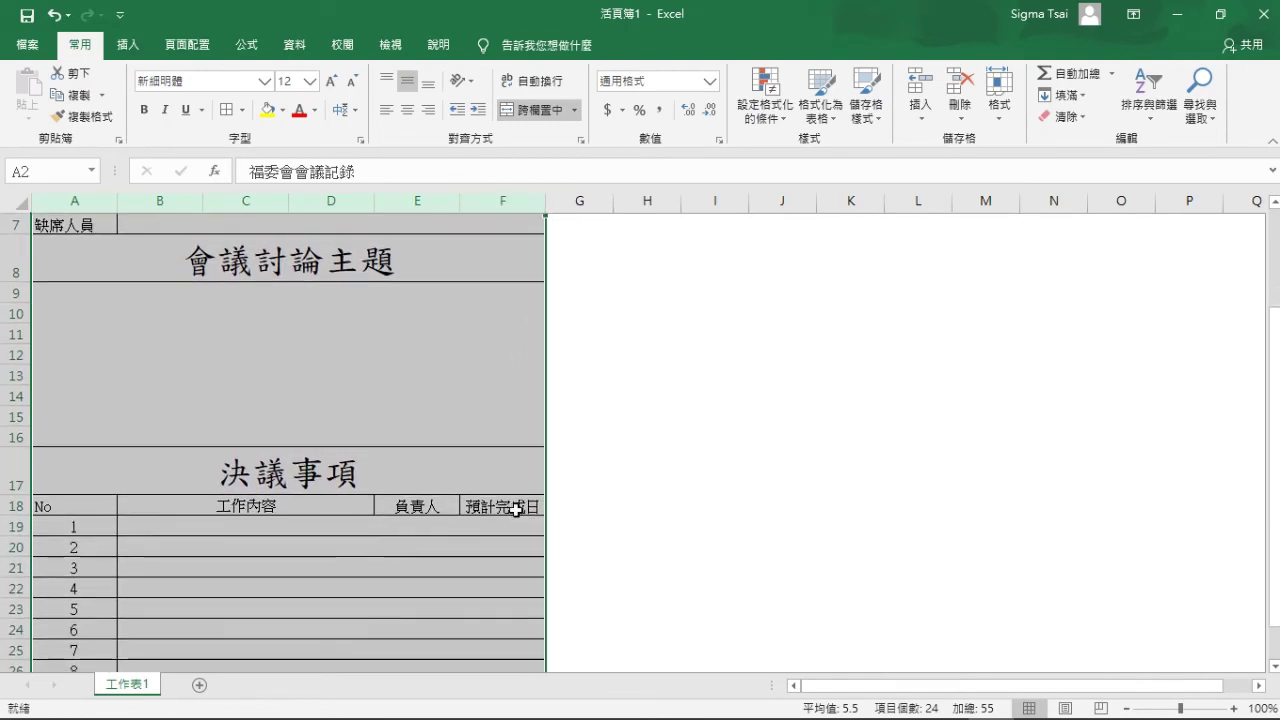
{"action": "left_click", "coordinate": [516, 512]}
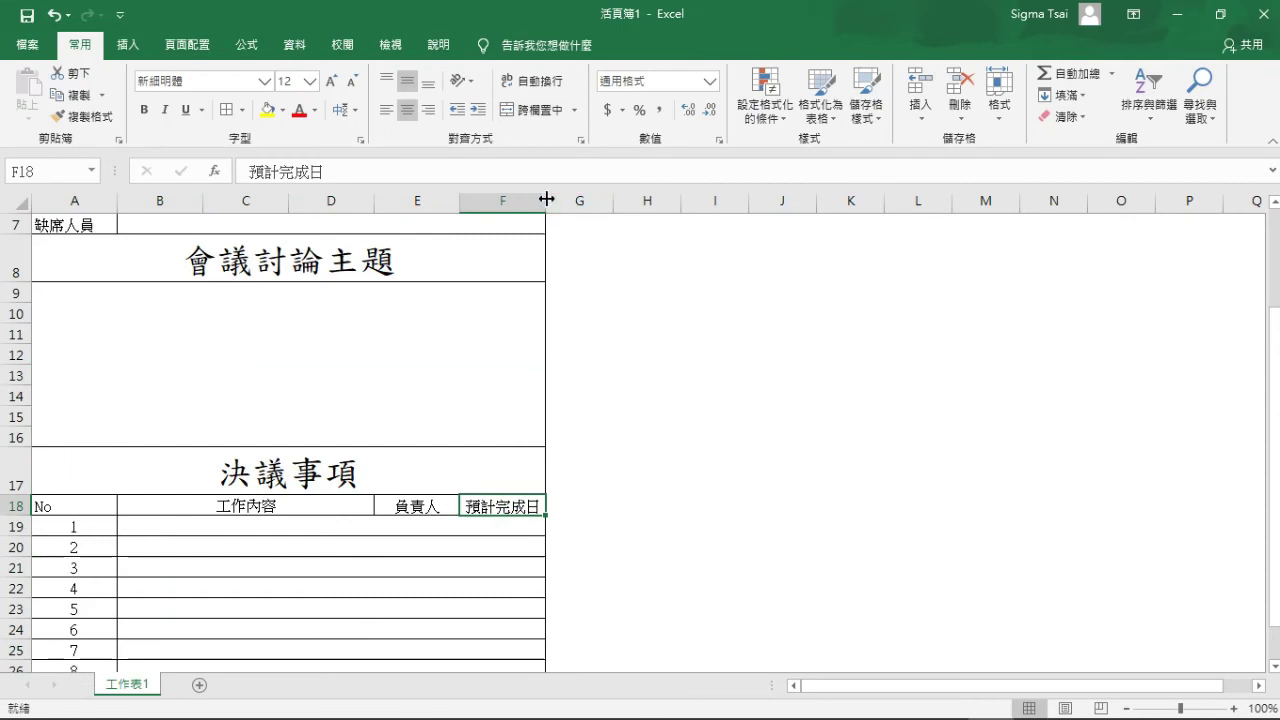
{"action": "left_click_drag", "start_coordinate": [546, 199], "coordinate": [548, 199]}
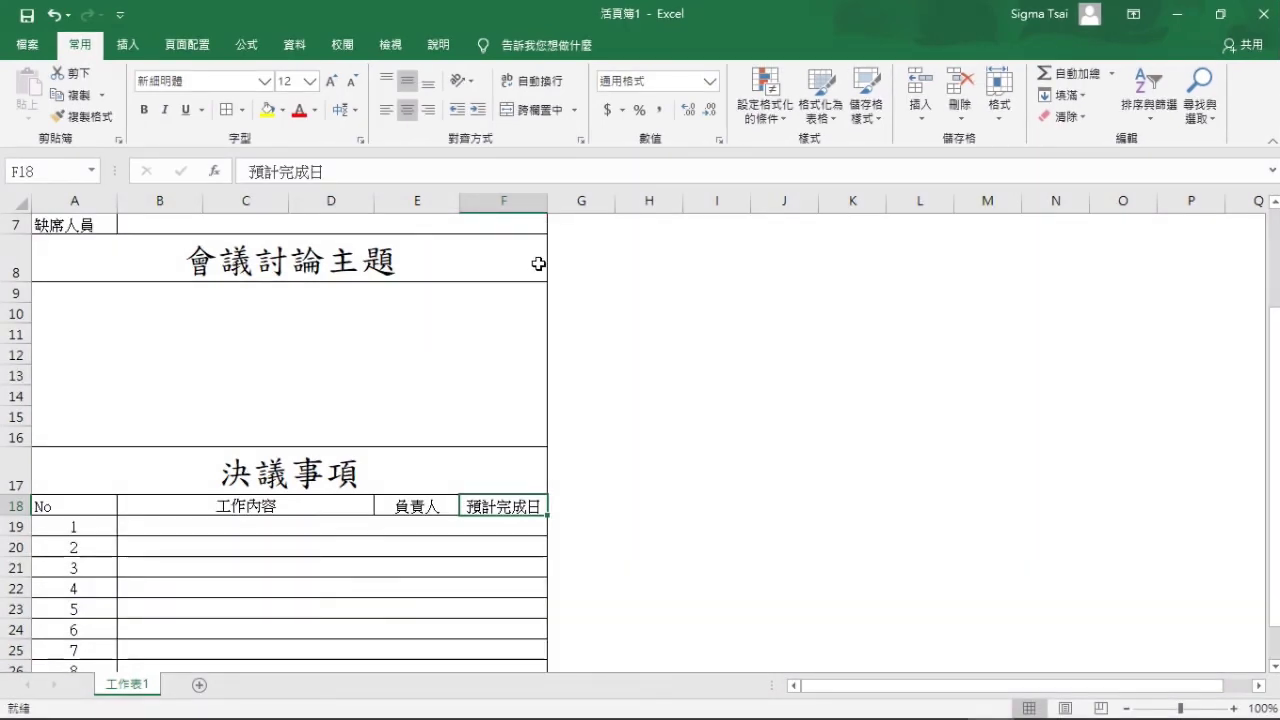
{"action": "scroll", "coordinate": [538, 264], "scroll_direction": "up", "scroll_amount": 1}
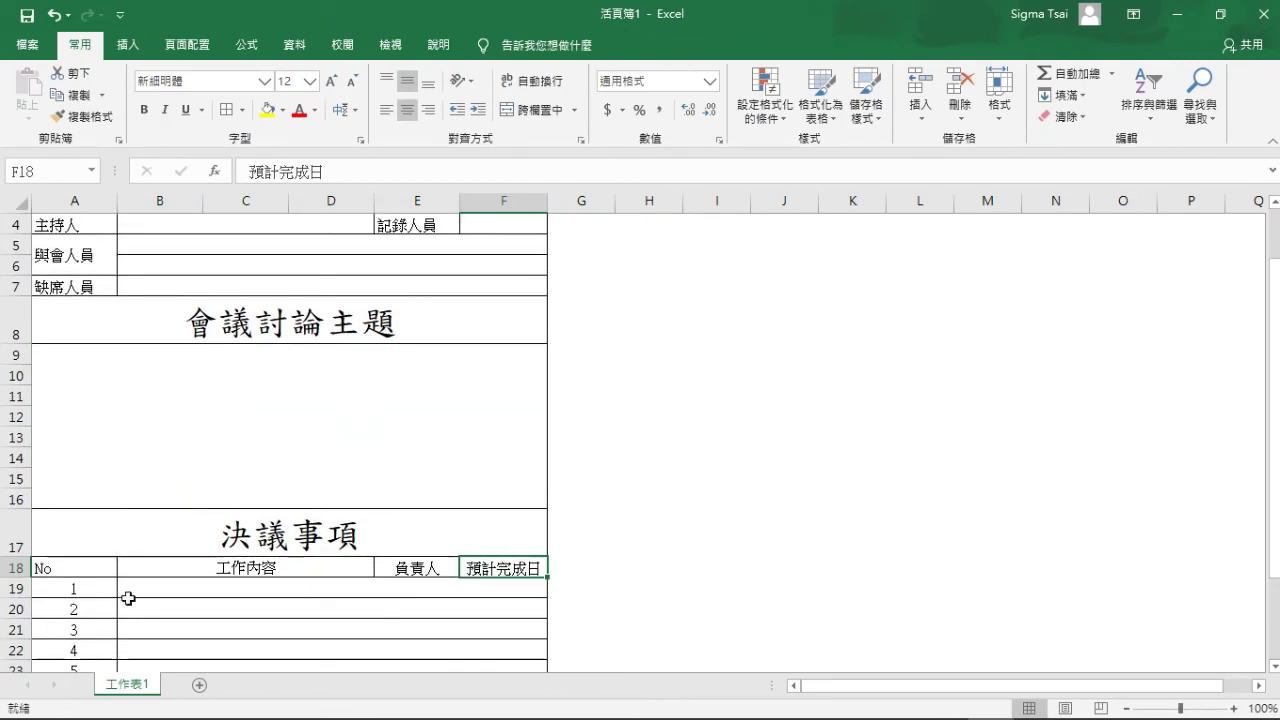
Step: Center the No heading in A18 to match the other table headings
{"action": "left_click", "coordinate": [59, 570]}
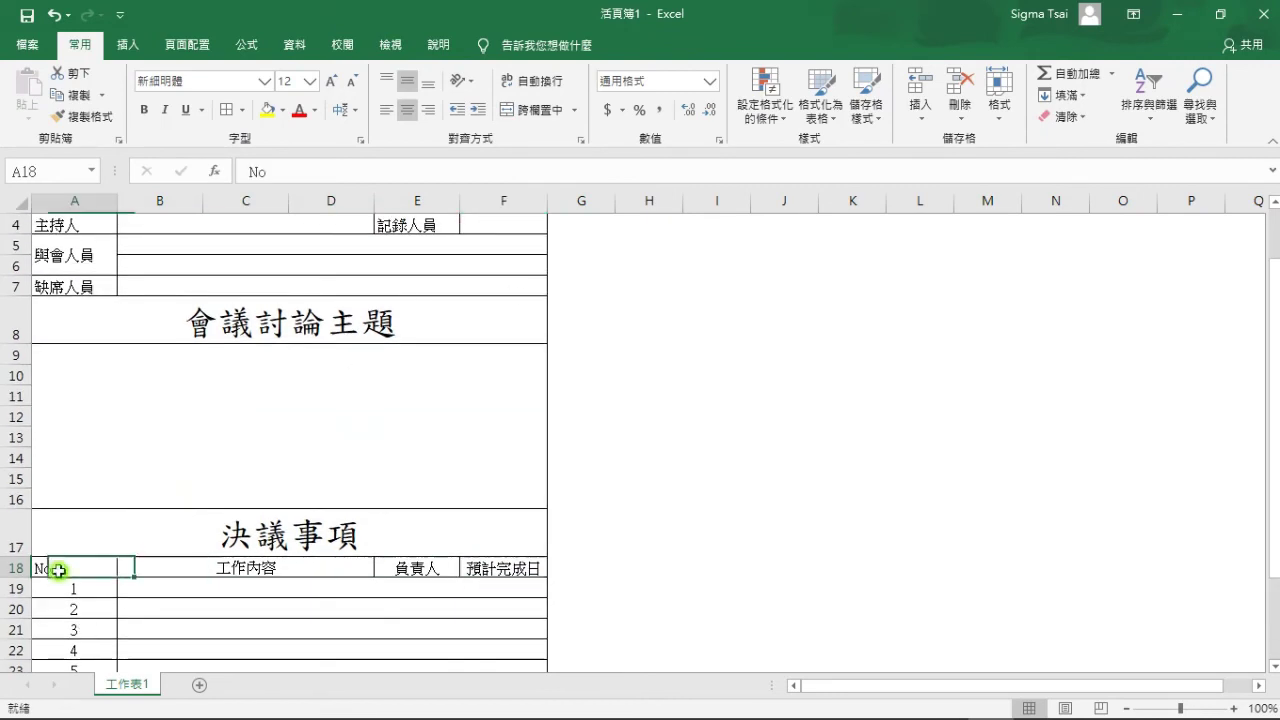
{"action": "left_click", "coordinate": [407, 110]}
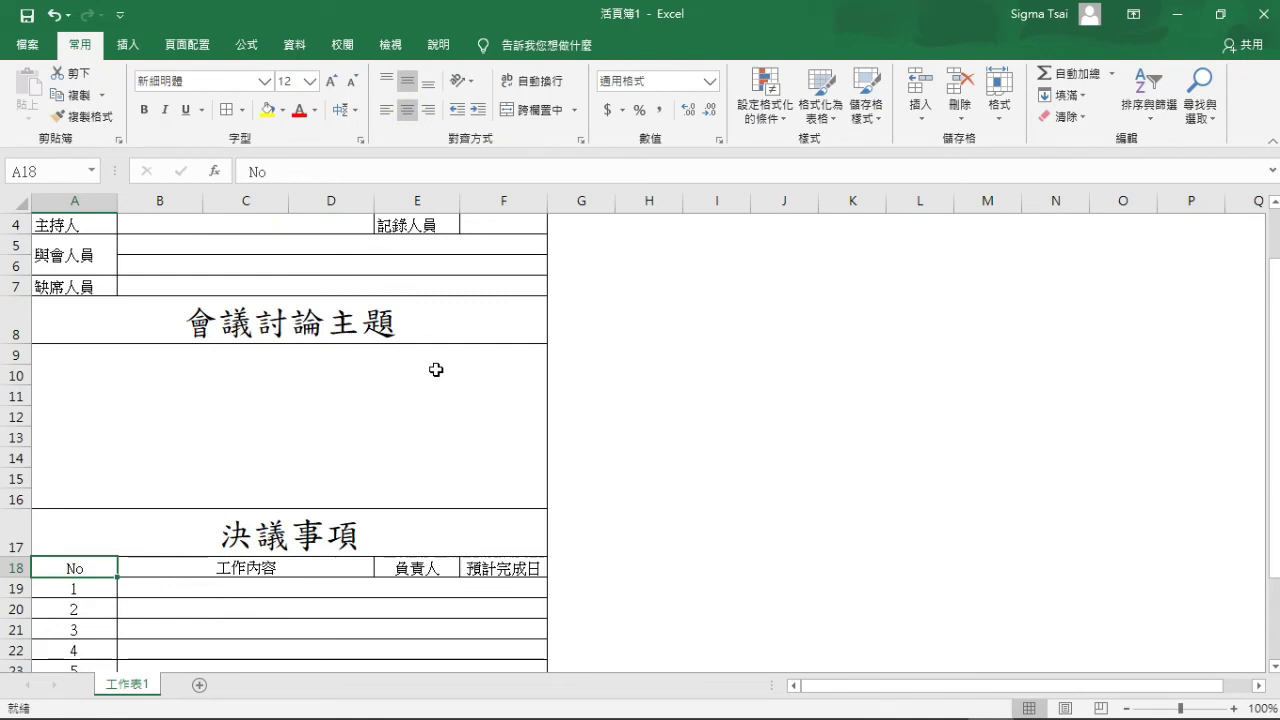
{"action": "scroll", "coordinate": [436, 370], "scroll_direction": "up", "scroll_amount": 1}
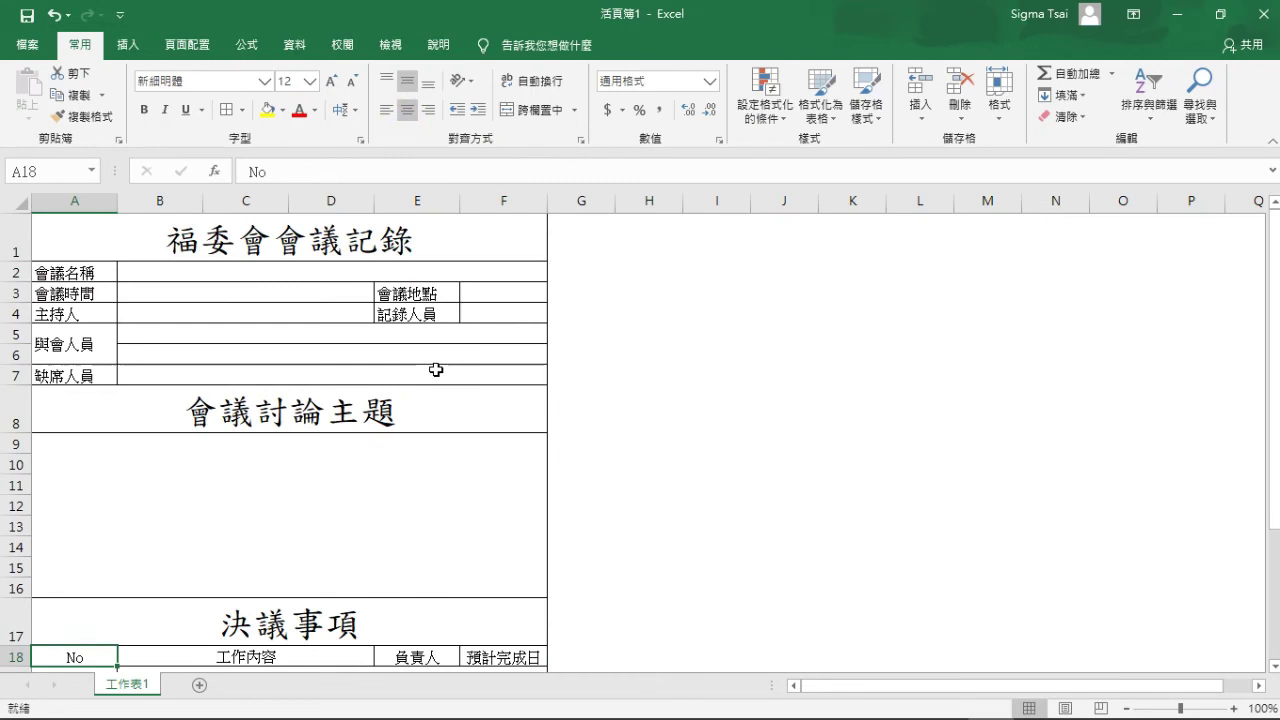
{"action": "scroll", "coordinate": [436, 370], "scroll_direction": "down", "scroll_amount": 2}
{"action": "scroll", "coordinate": [436, 370], "scroll_direction": "down", "scroll_amount": 2}
{"action": "scroll", "coordinate": [436, 370], "scroll_direction": "down", "scroll_amount": 1}
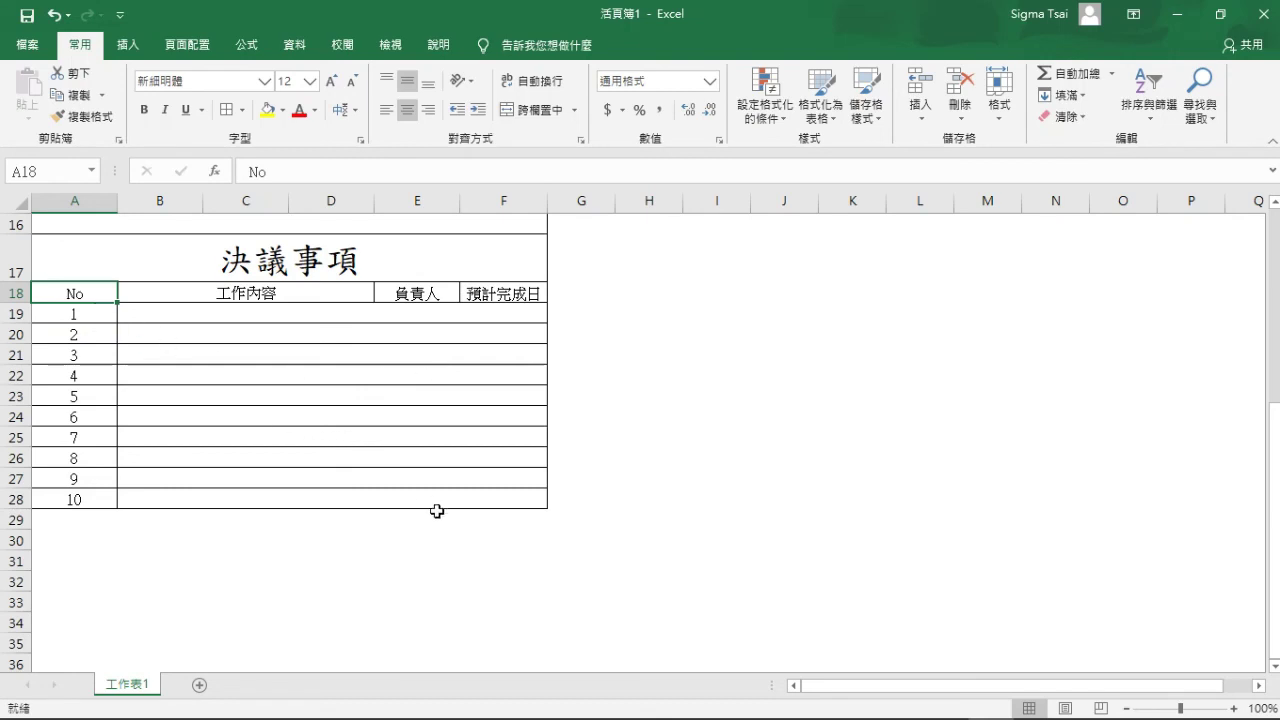
Step: Give A18:F28 dashed inside horizontal borders and no inside vertical borders via More Borders
{"action": "mouse_move", "coordinate": [70, 292]}
{"action": "left_mouse_down"}
{"action": "mouse_move", "coordinate": [344, 428]}
{"action": "mouse_move", "coordinate": [449, 497]}
{"action": "left_mouse_up"}
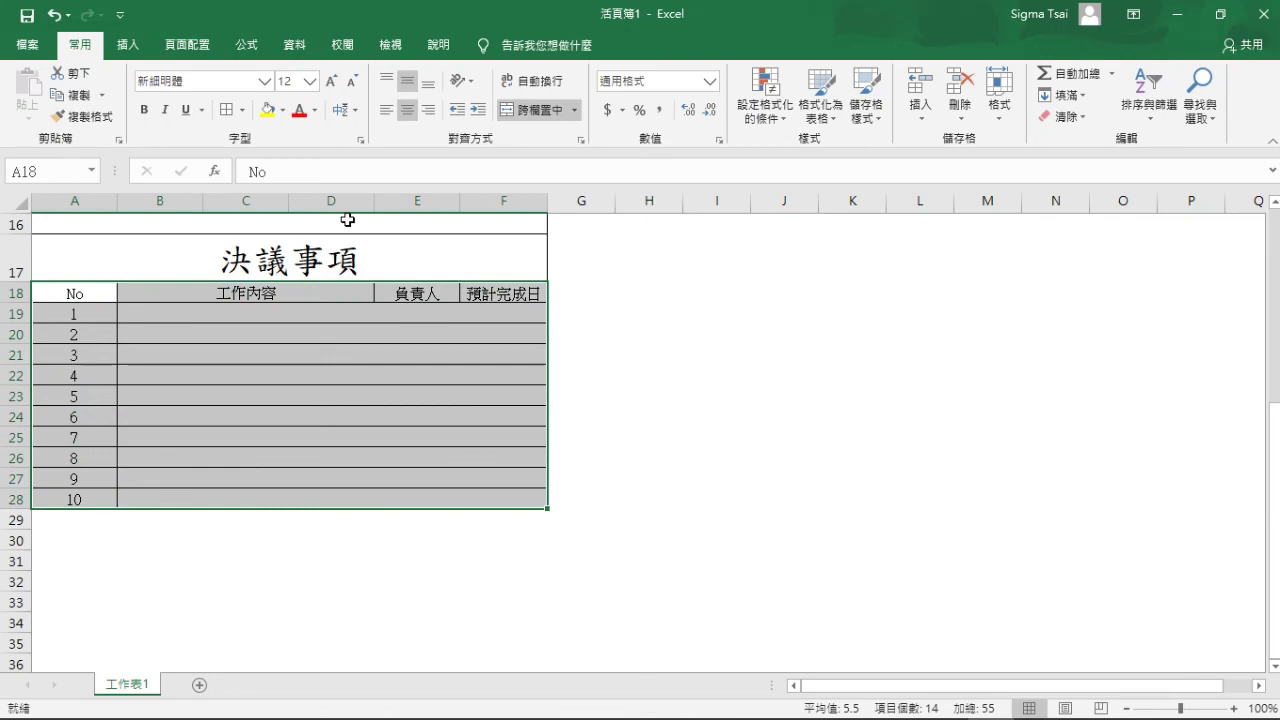
{"action": "left_click", "coordinate": [242, 110]}
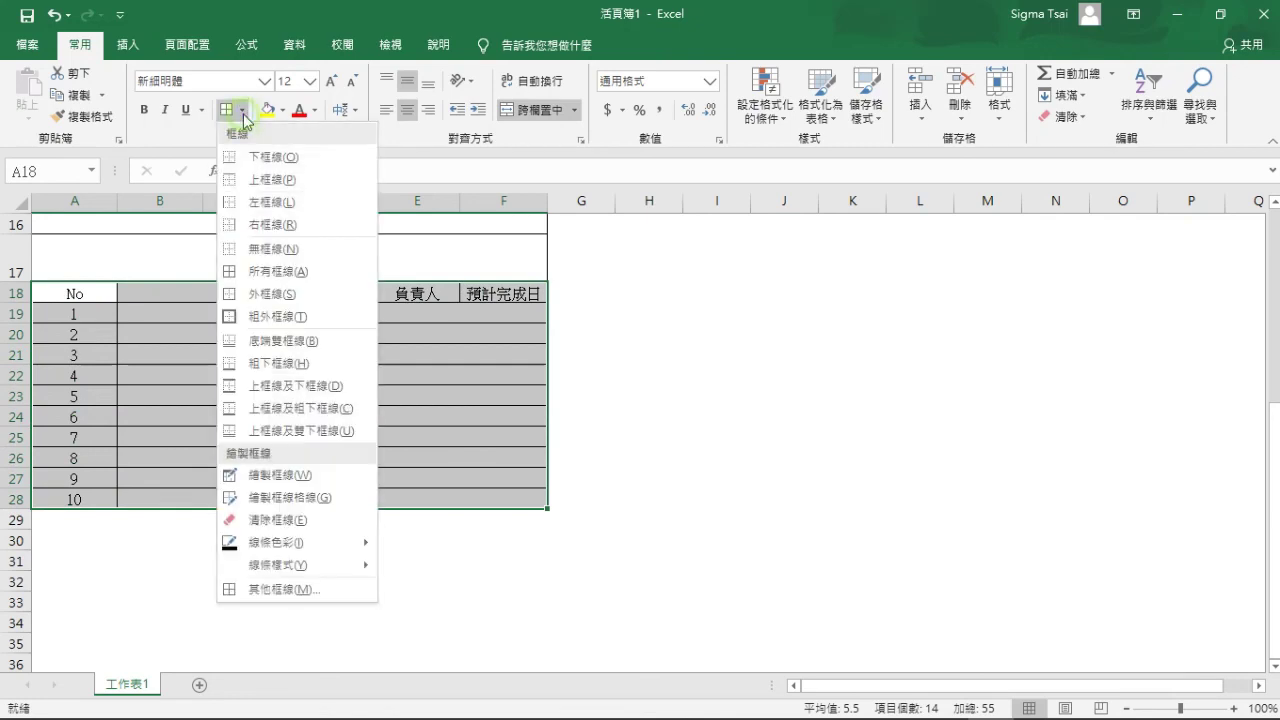
{"action": "left_click", "coordinate": [302, 591]}
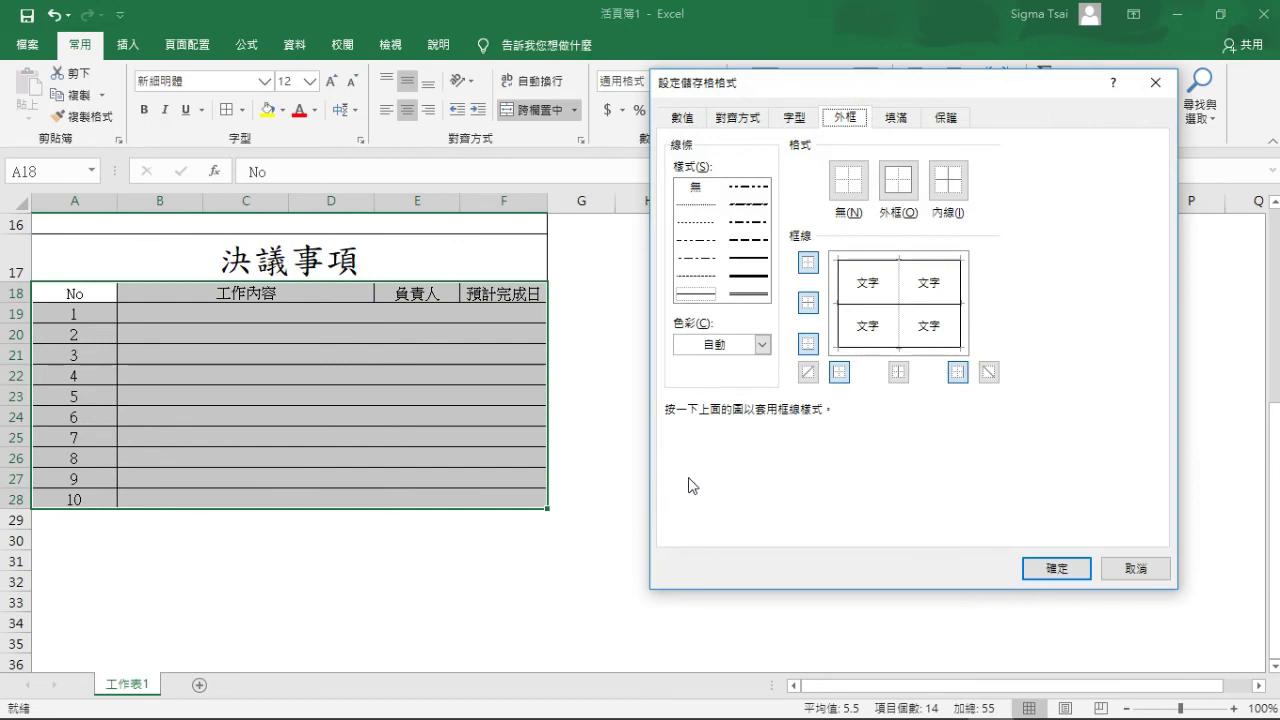
{"action": "left_click", "coordinate": [695, 186]}
{"action": "left_click", "coordinate": [898, 376]}
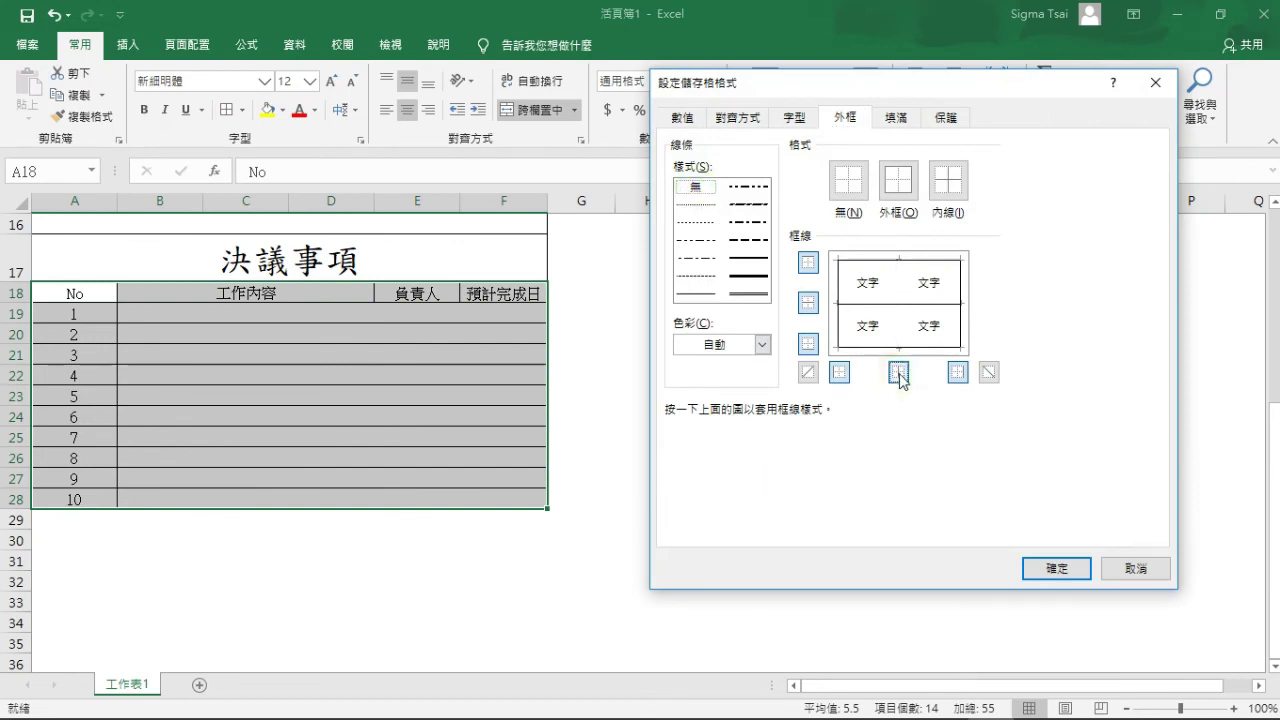
{"action": "left_click", "coordinate": [697, 275]}
{"action": "left_click", "coordinate": [808, 303]}
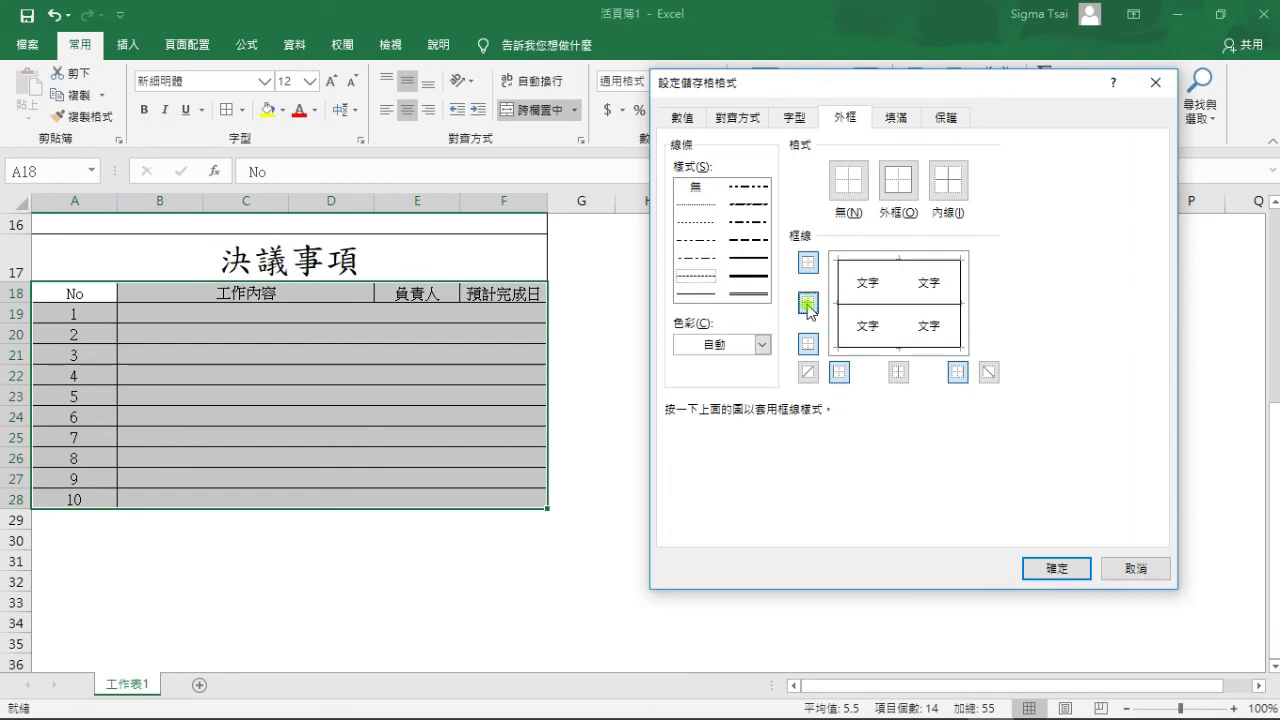
{"action": "left_click", "coordinate": [1058, 568]}
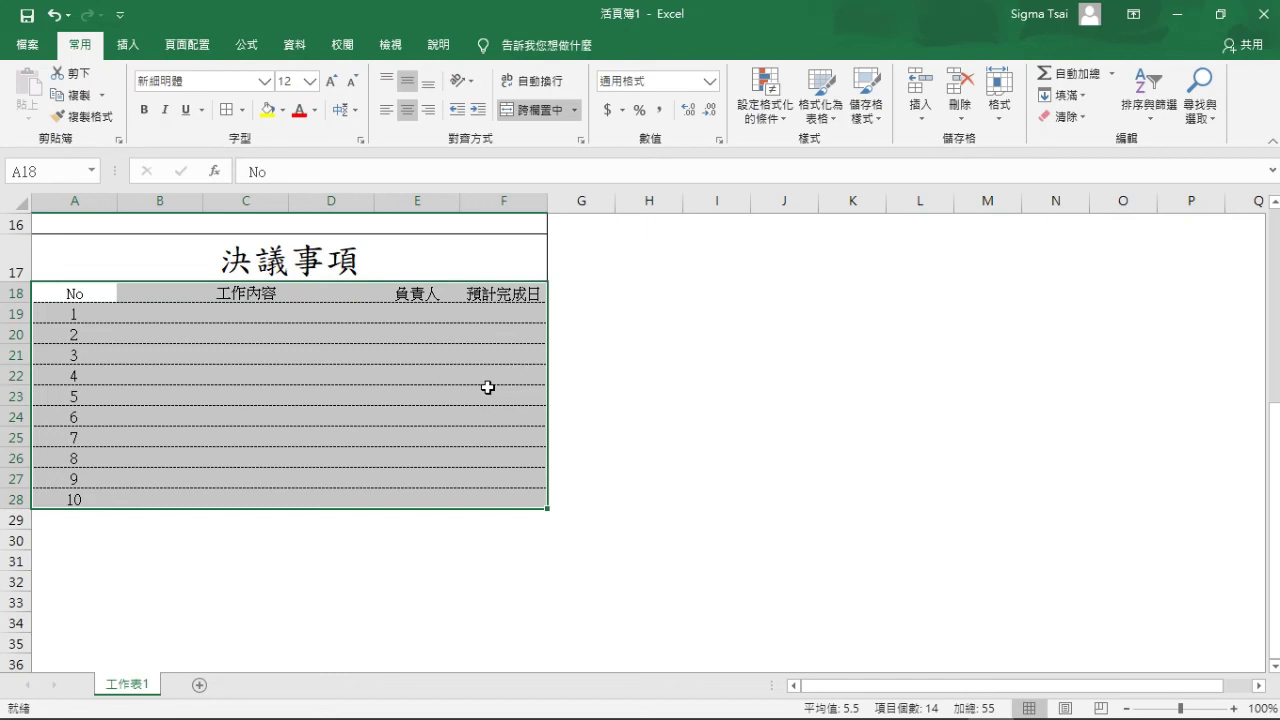
{"action": "scroll", "coordinate": [487, 387], "scroll_direction": "up", "scroll_amount": 1}
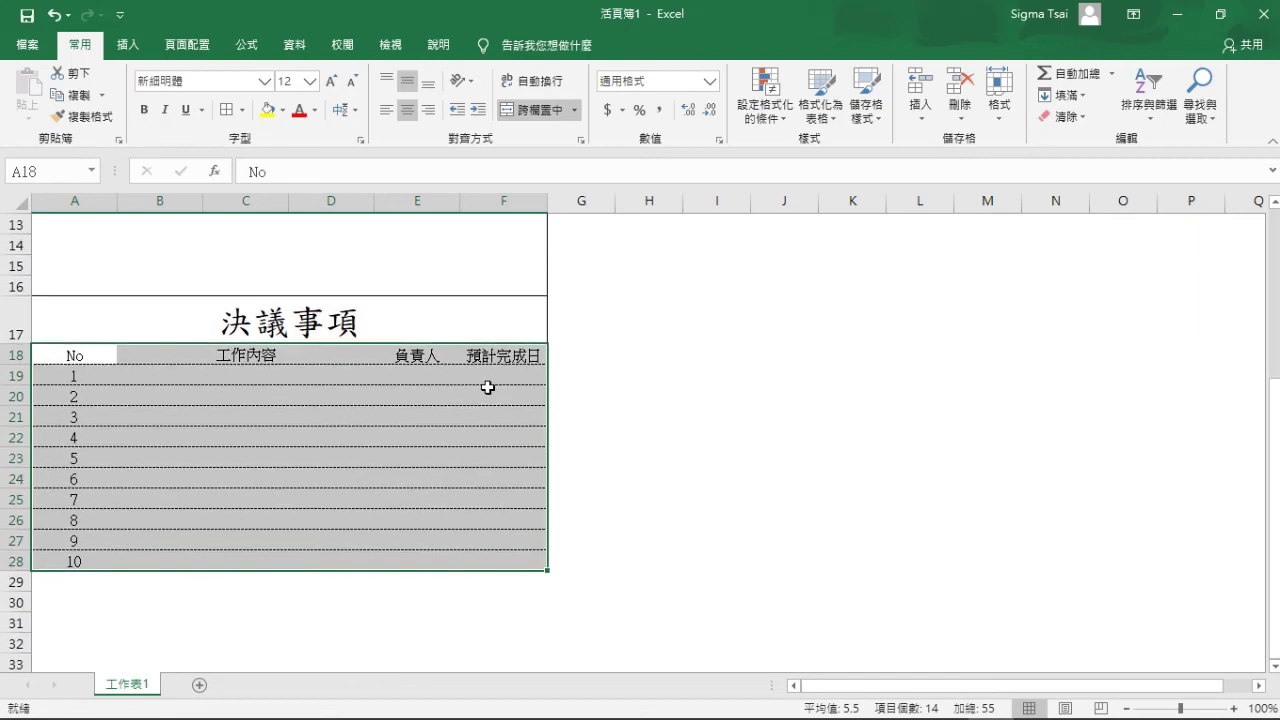
{"action": "scroll", "coordinate": [487, 387], "scroll_direction": "up", "scroll_amount": 1}
{"action": "scroll", "coordinate": [487, 387], "scroll_direction": "up", "scroll_amount": 1}
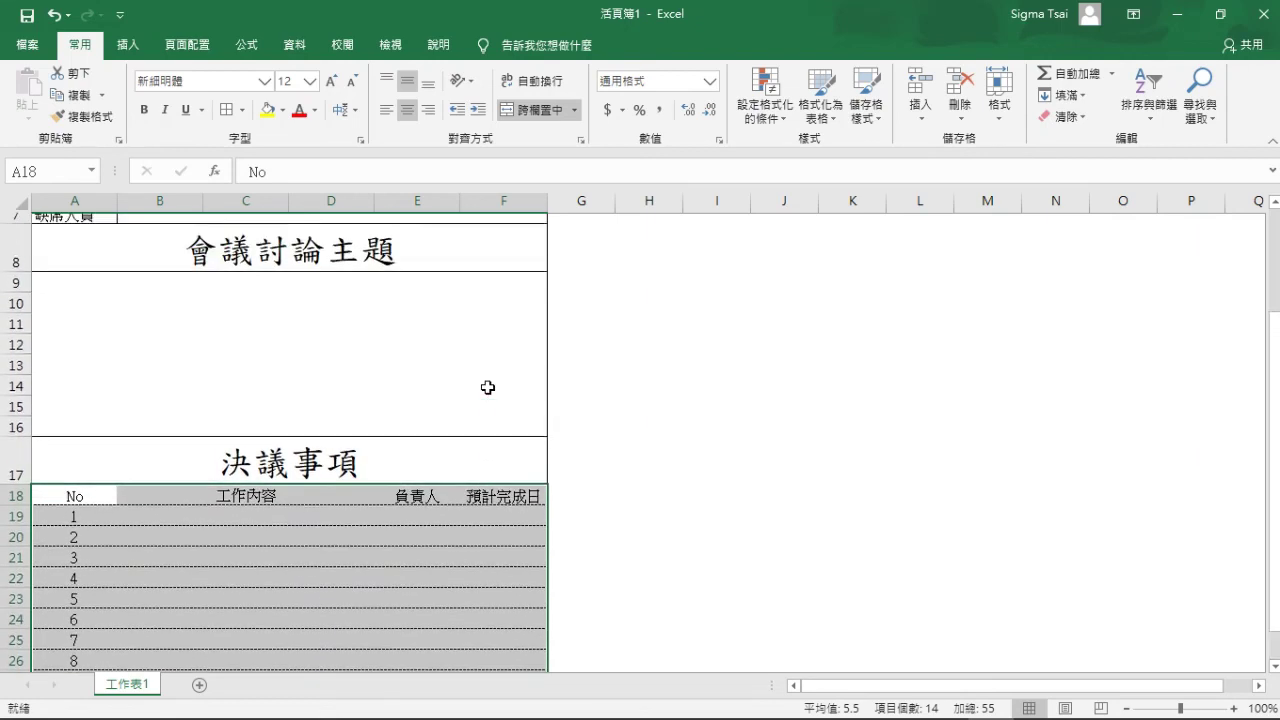